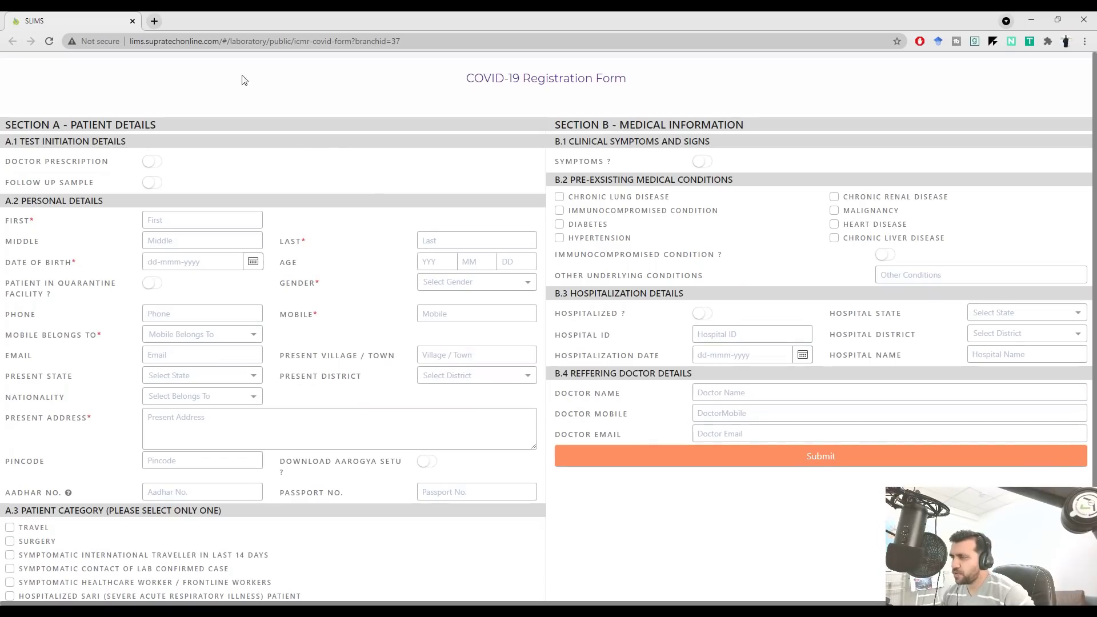
Step: Turn on the Download Aarogya Setu toggle in the SLIMS COVID-19 Registration Form
left_click(301, 120)
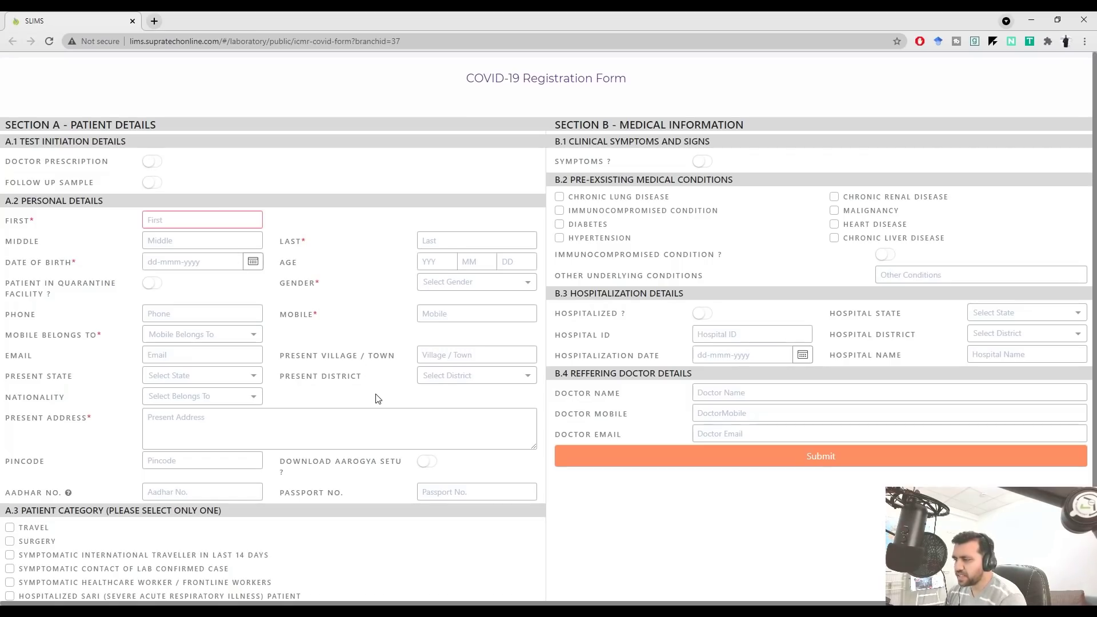
scroll(374, 391, "down", 2)
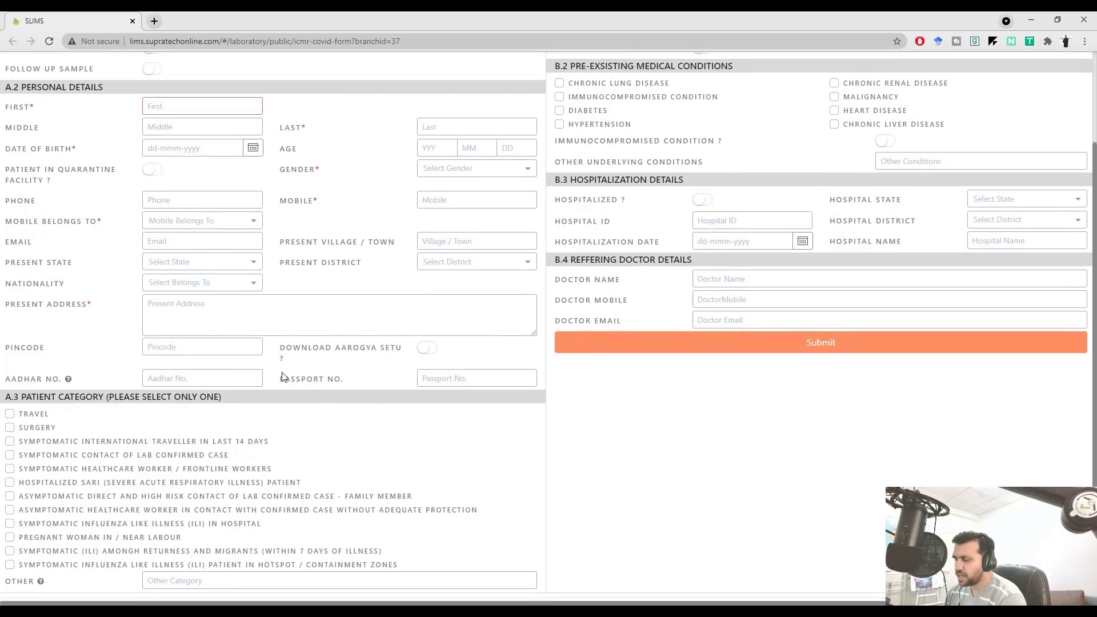
left_click(428, 353)
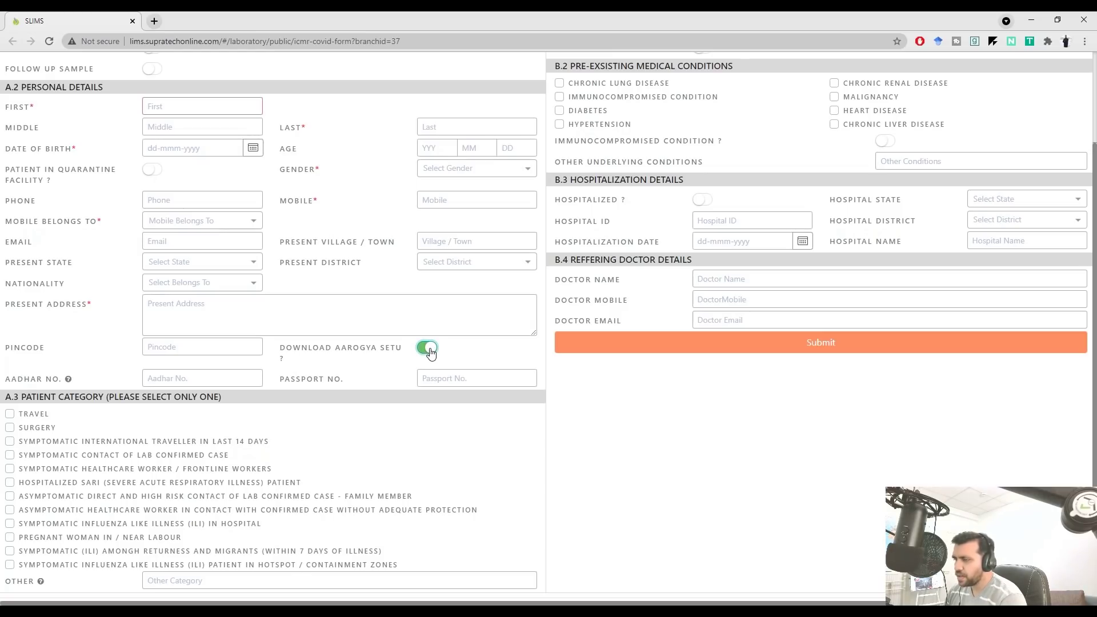
scroll(418, 443, "down", 1)
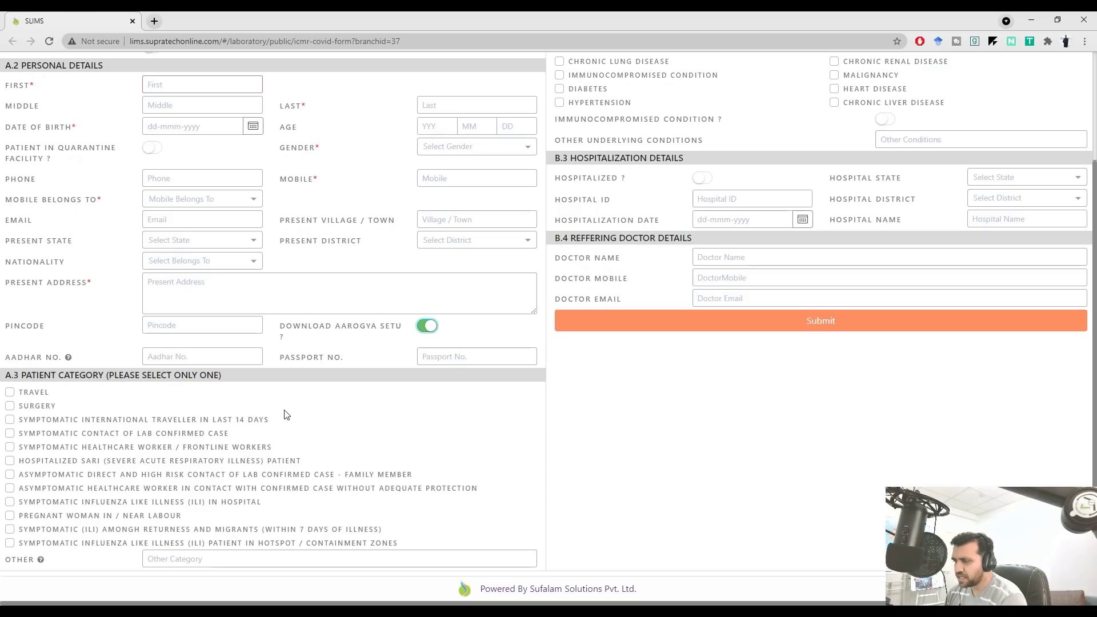
scroll(622, 517, "up", 3)
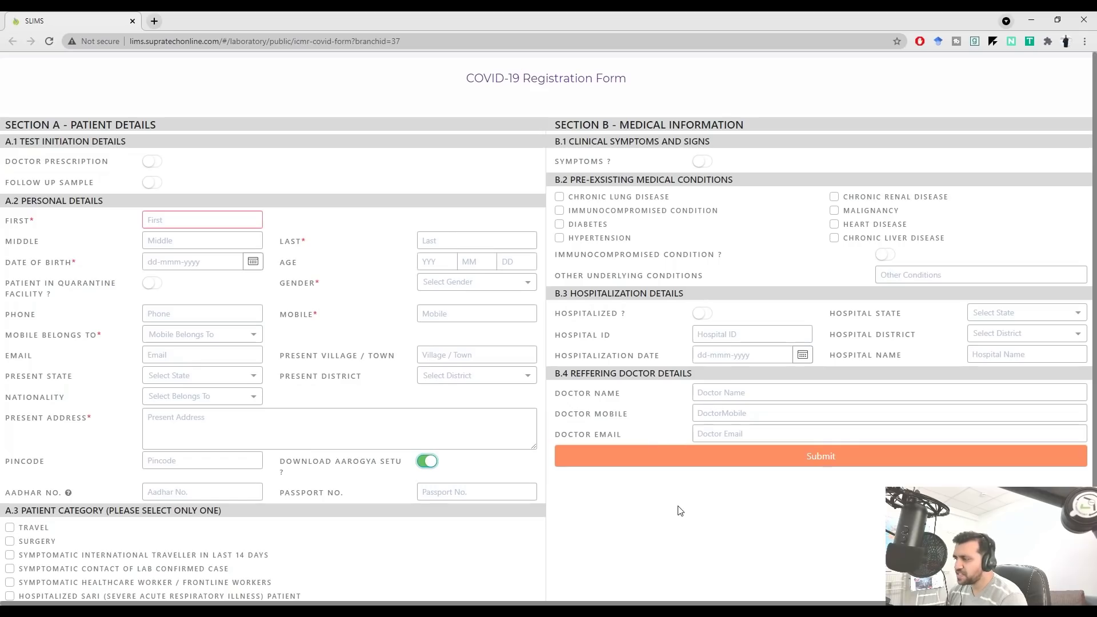
scroll(678, 509, "down", 3)
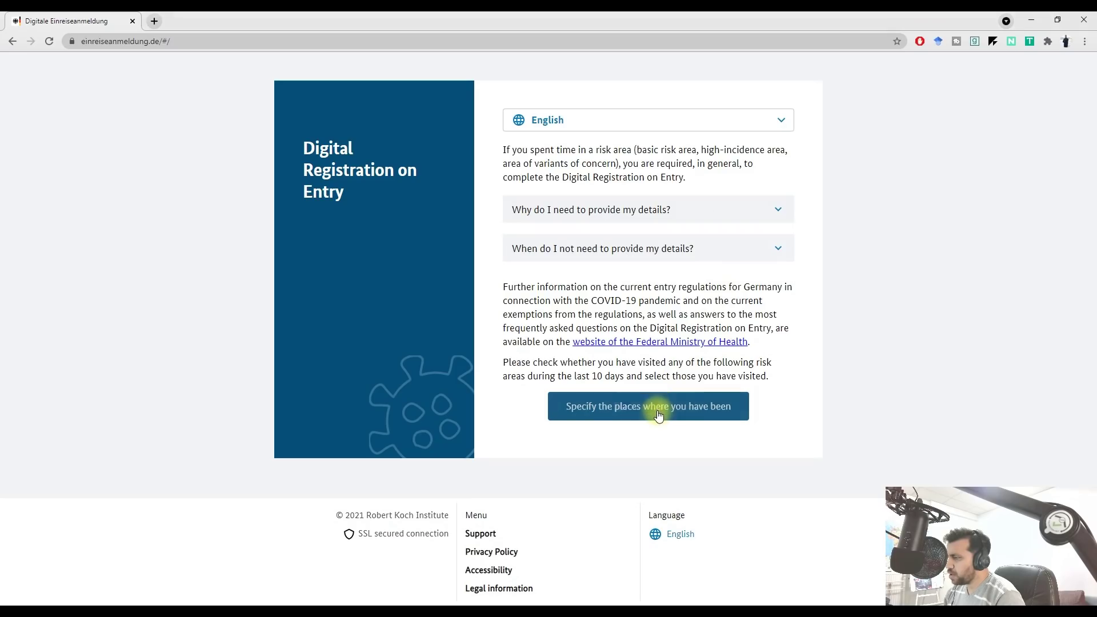
Step: Add Indien / India as a visited country and continue to the risk-area result
left_click(659, 415)
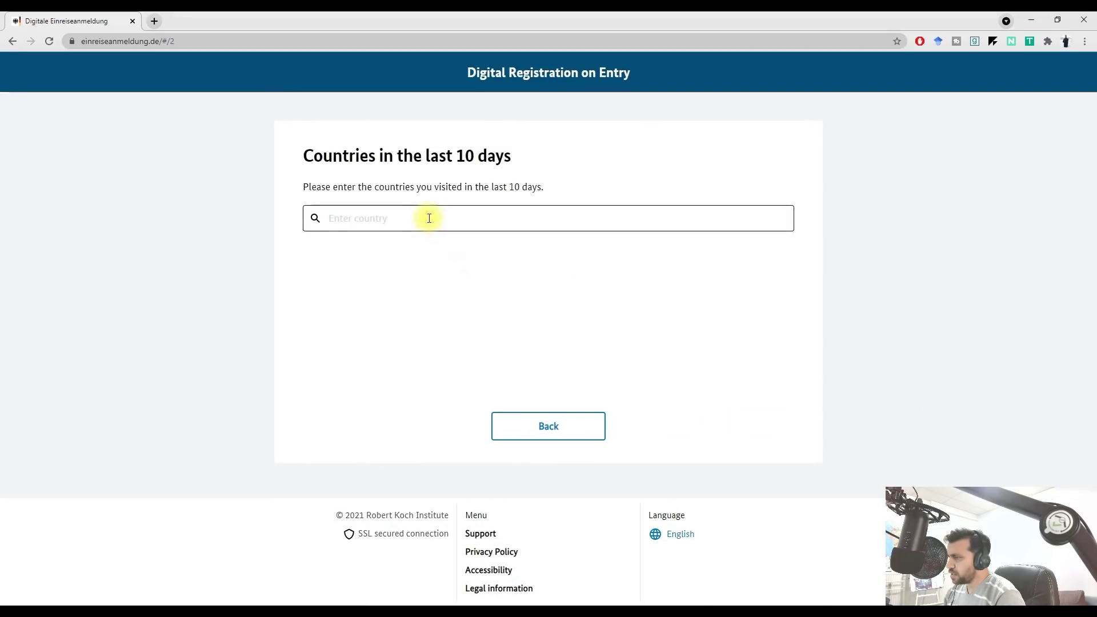
left_click(429, 218)
type("India")
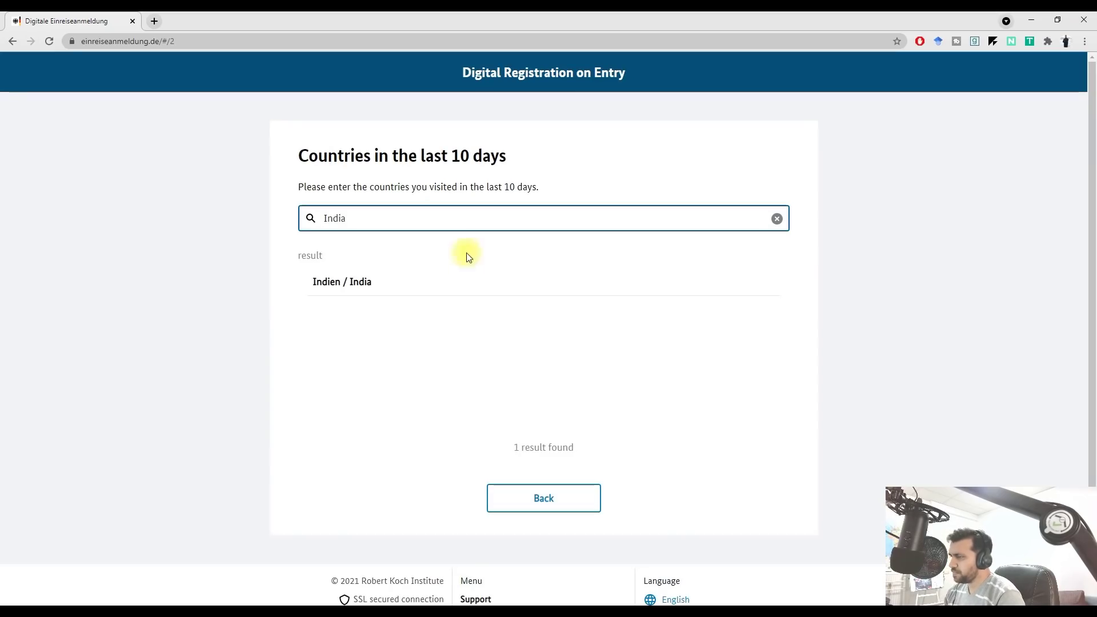
left_click(461, 291)
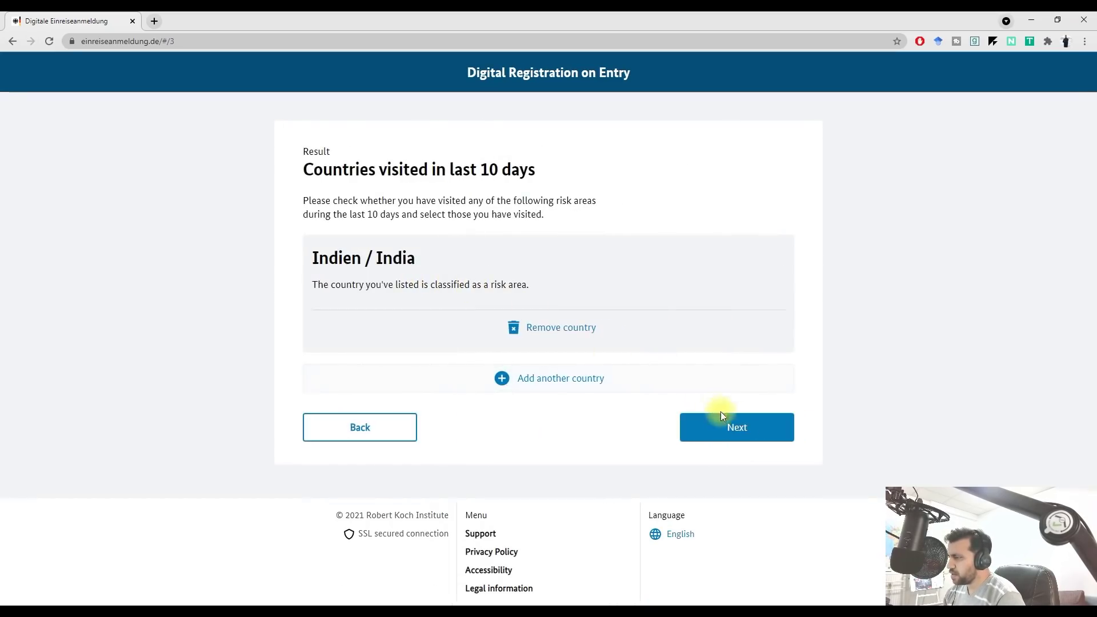
left_click(737, 428)
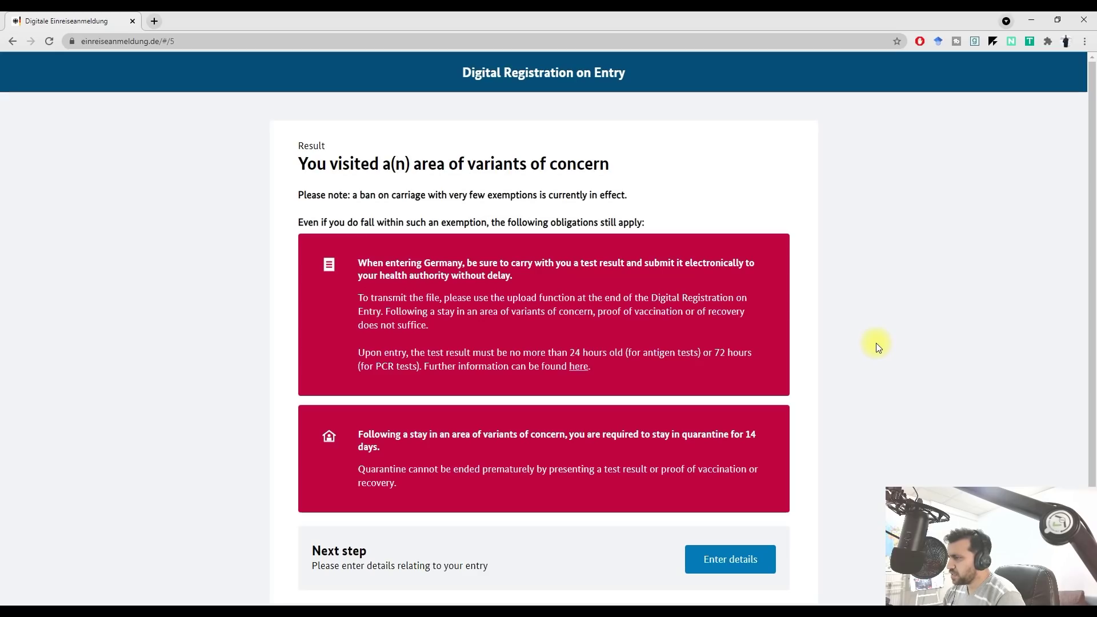
Step: Answer Yes for proof of recovery and a negative test result, then submit
left_click(734, 556)
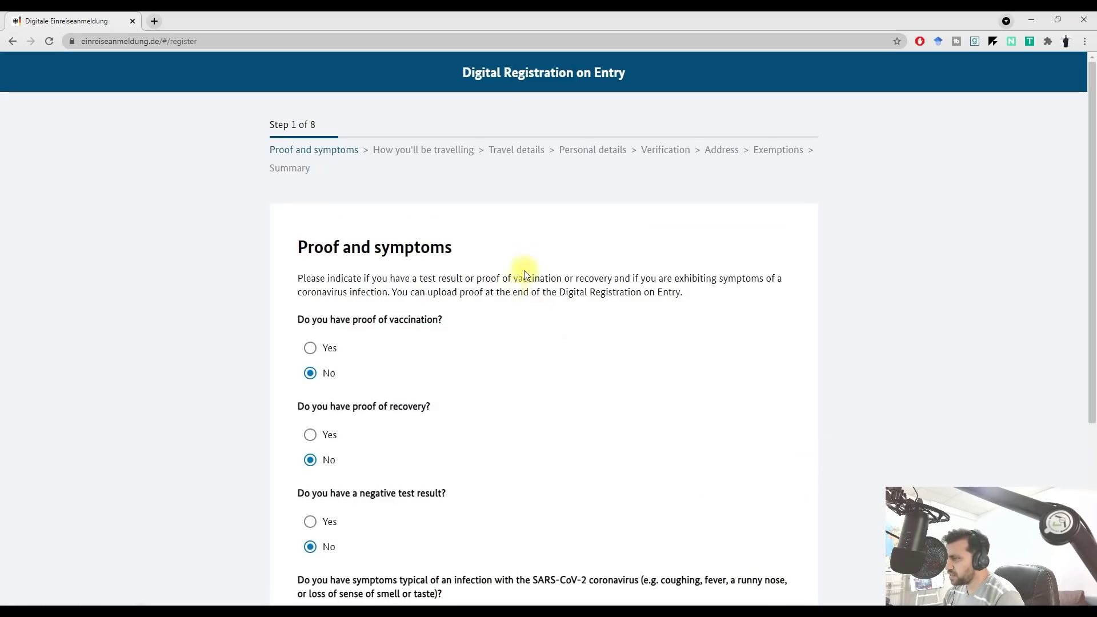
scroll(656, 255, "down", 1)
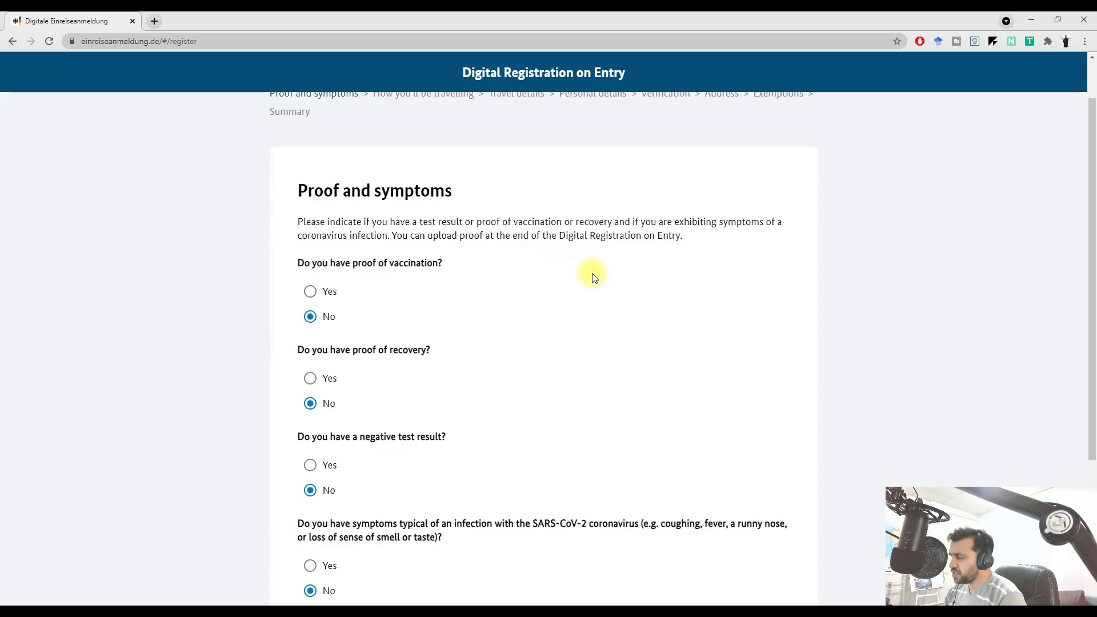
scroll(593, 277, "down", 1)
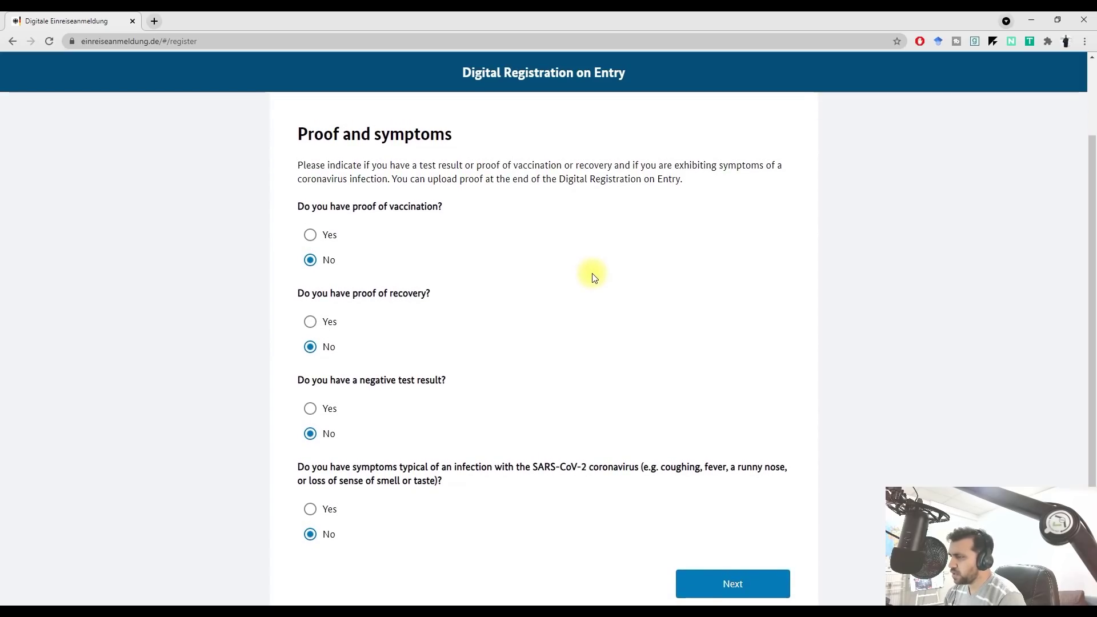
scroll(592, 276, "down", 1)
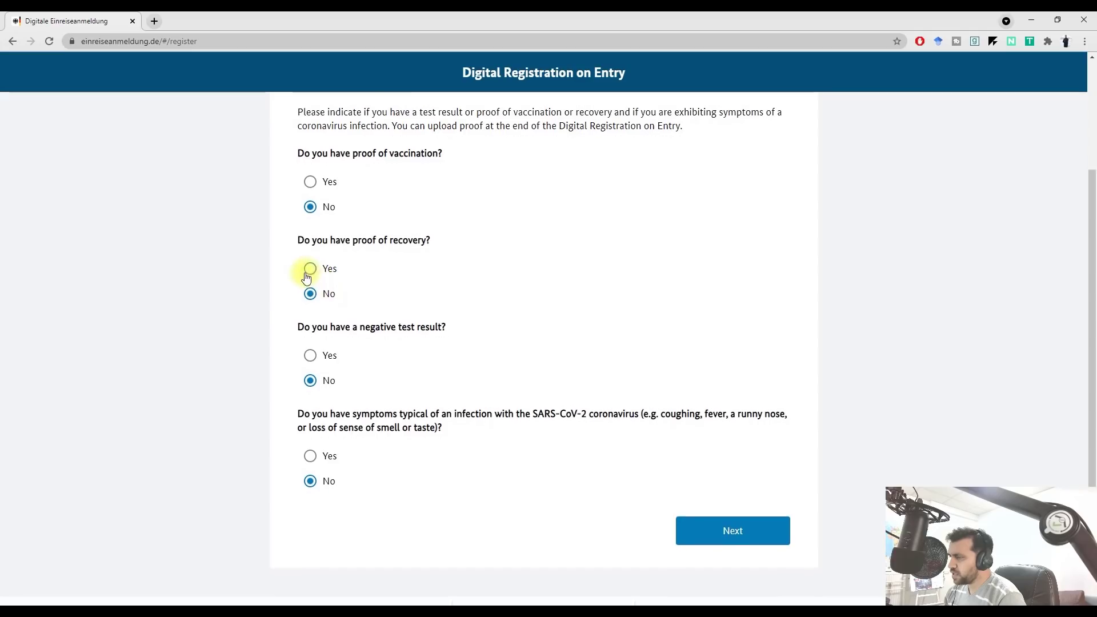
left_click(313, 269)
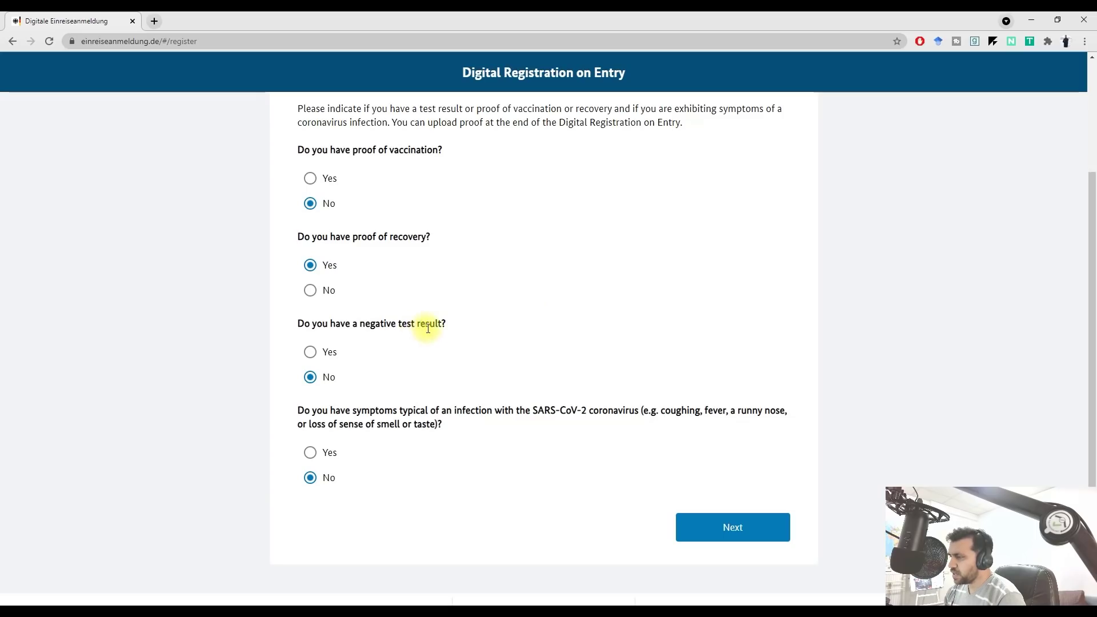
left_click(321, 359)
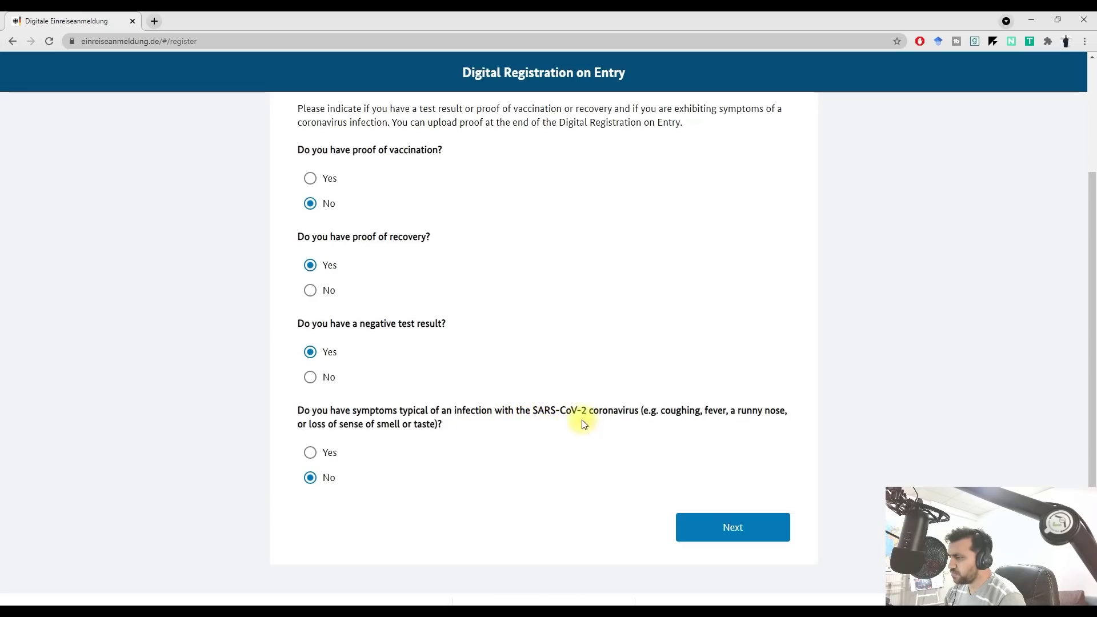
left_click(703, 527)
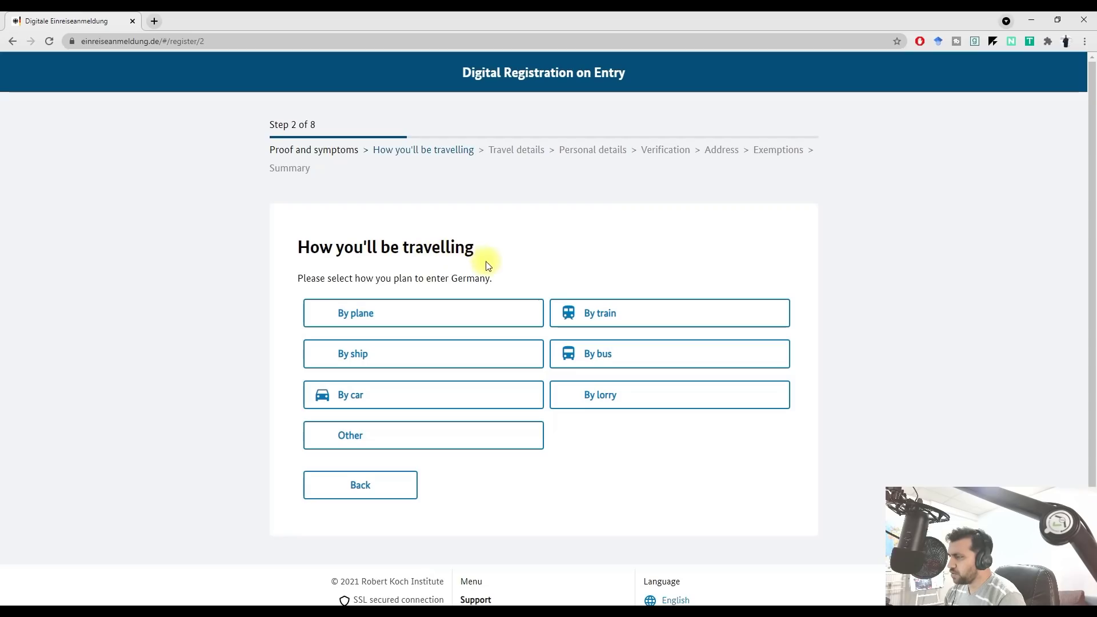
Step: Enter plane travel: flight LH 1727, Lufthansa, from Mumbai, Maharashtra, seat 03A
left_click(436, 314)
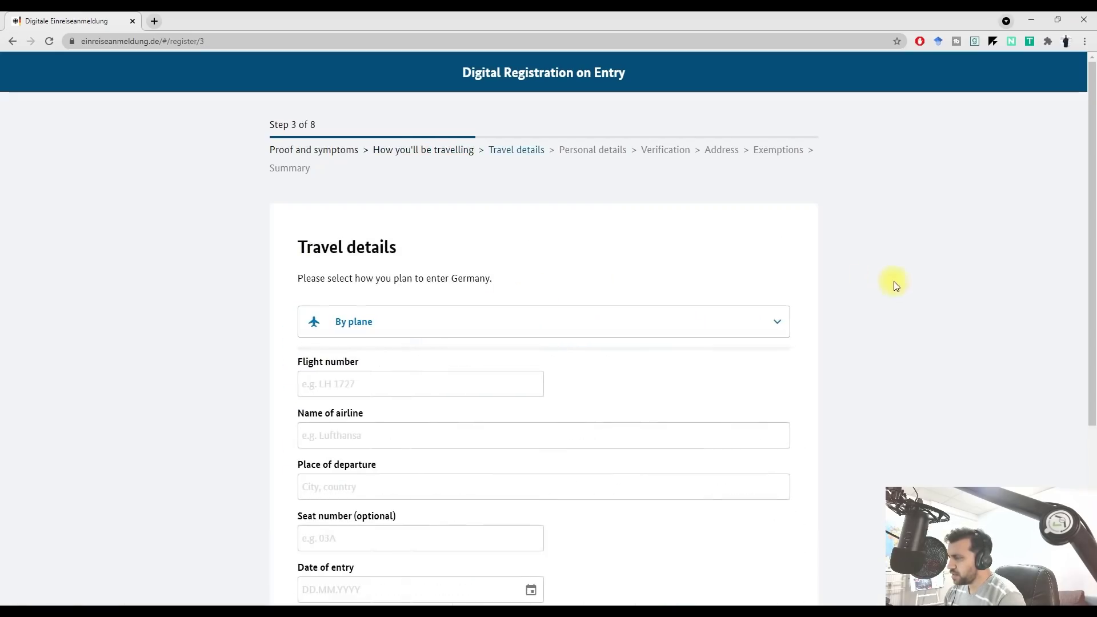
scroll(895, 284, "down", 2)
scroll(891, 283, "down", 1)
scroll(881, 284, "up", 1)
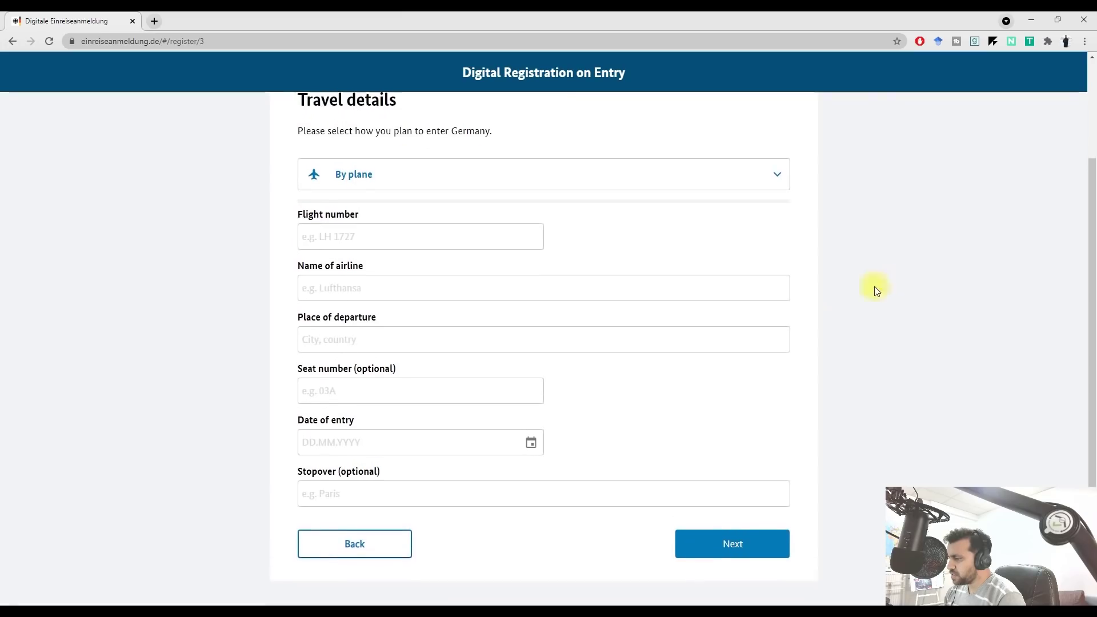
left_click(348, 269)
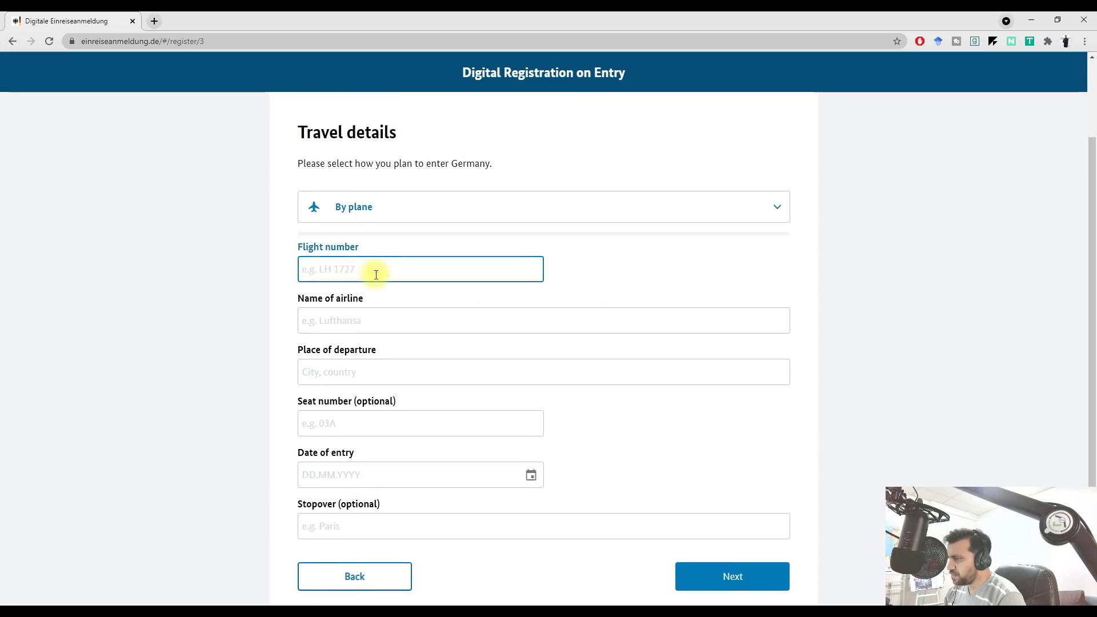
type("LH 1727")
left_click(361, 320)
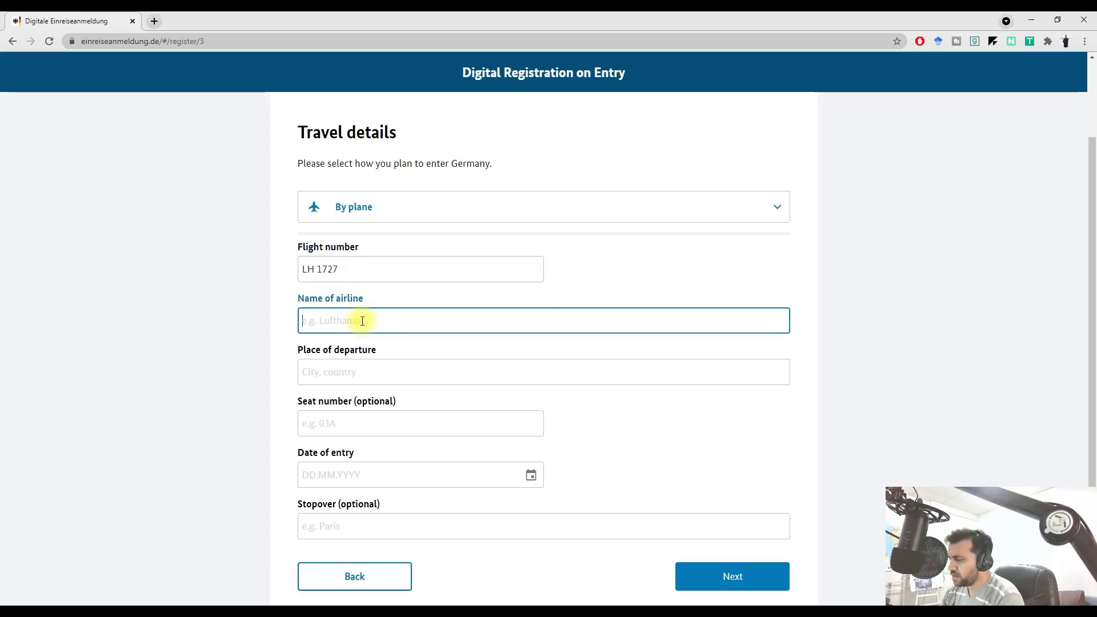
type("Lufthansa")
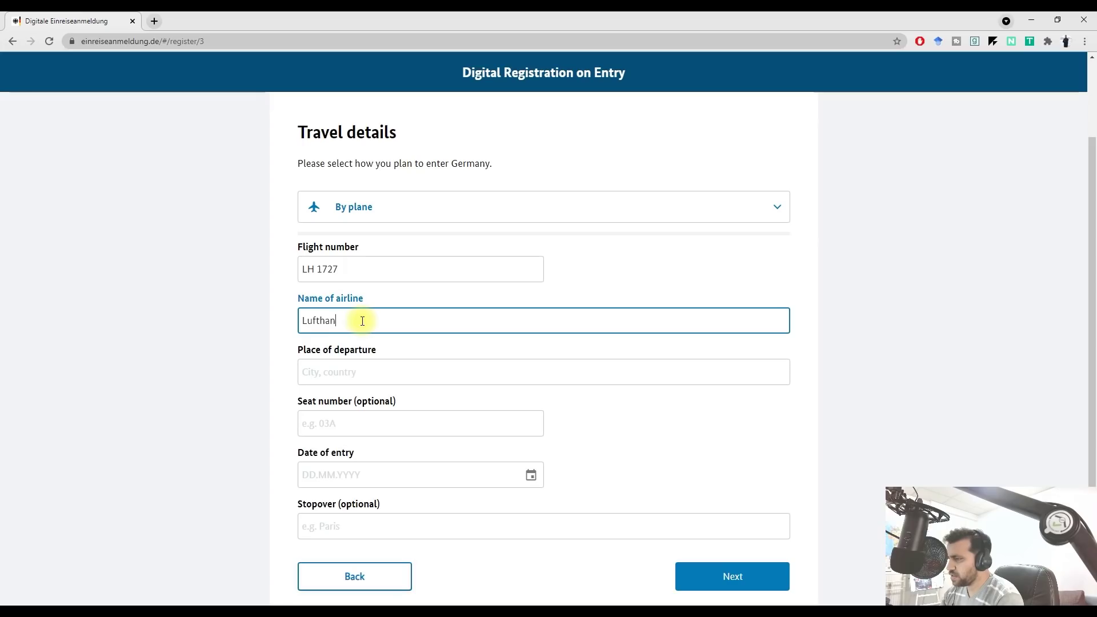
left_click(353, 366)
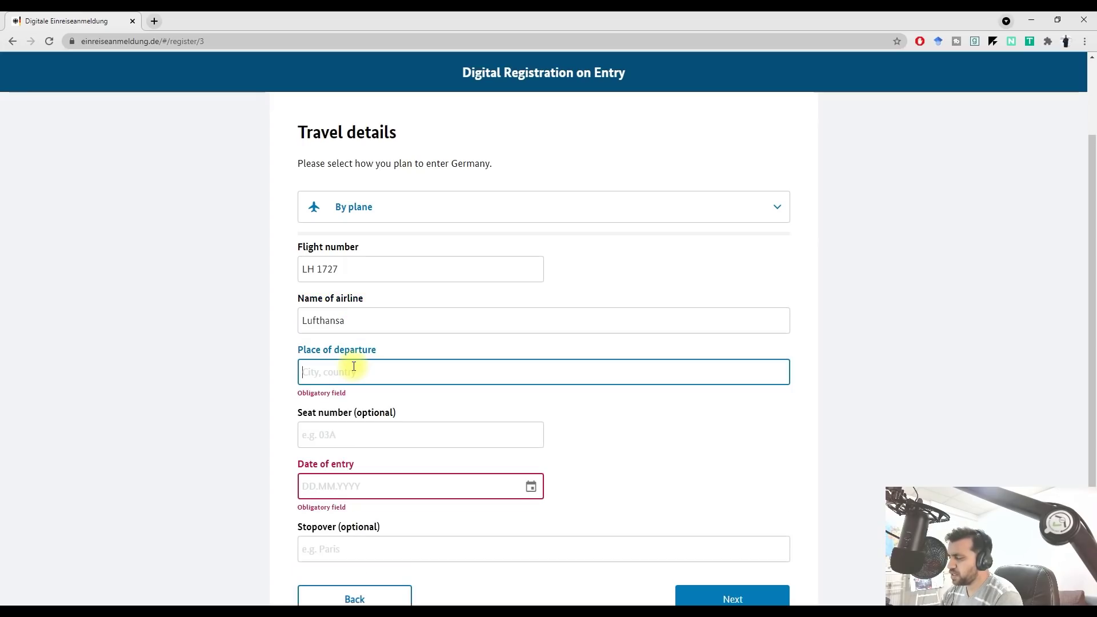
type("Mumbai, Maharashtra")
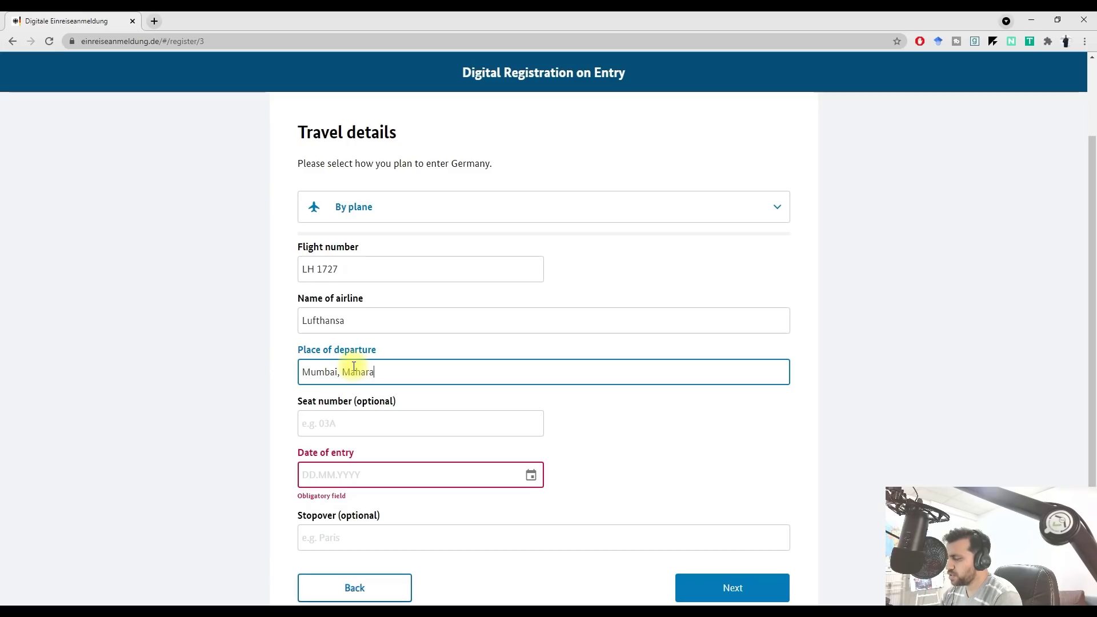
left_click(337, 422)
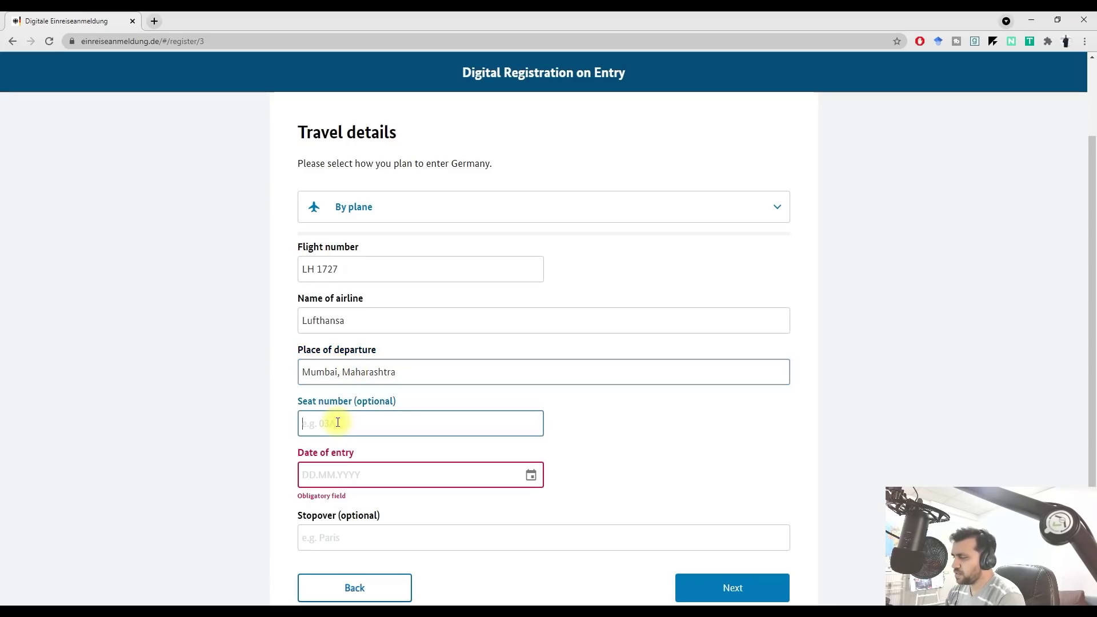
type("03A")
Step: Set the entry date 06.07.2021 and stopover Amsterdam, then submit
left_click(333, 475)
type("06.")
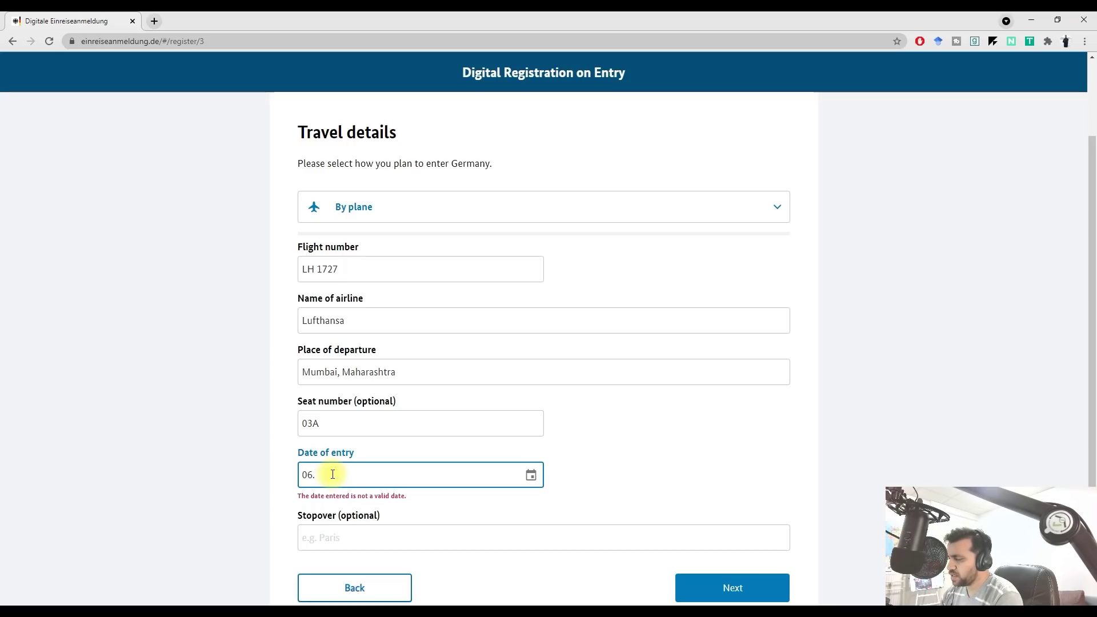
type("07.")
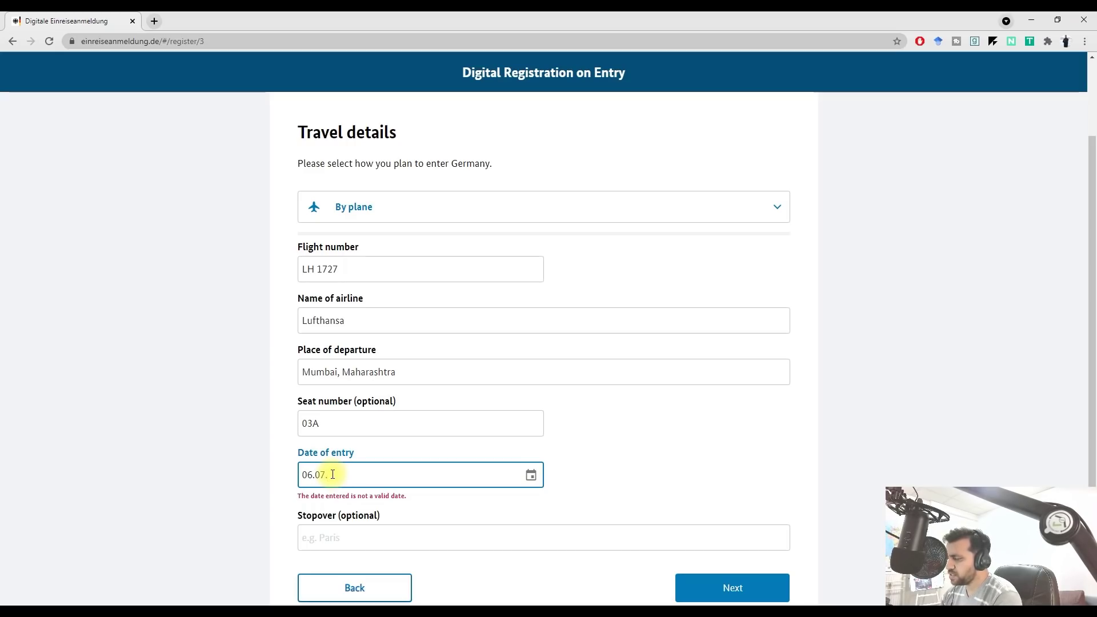
type("2021")
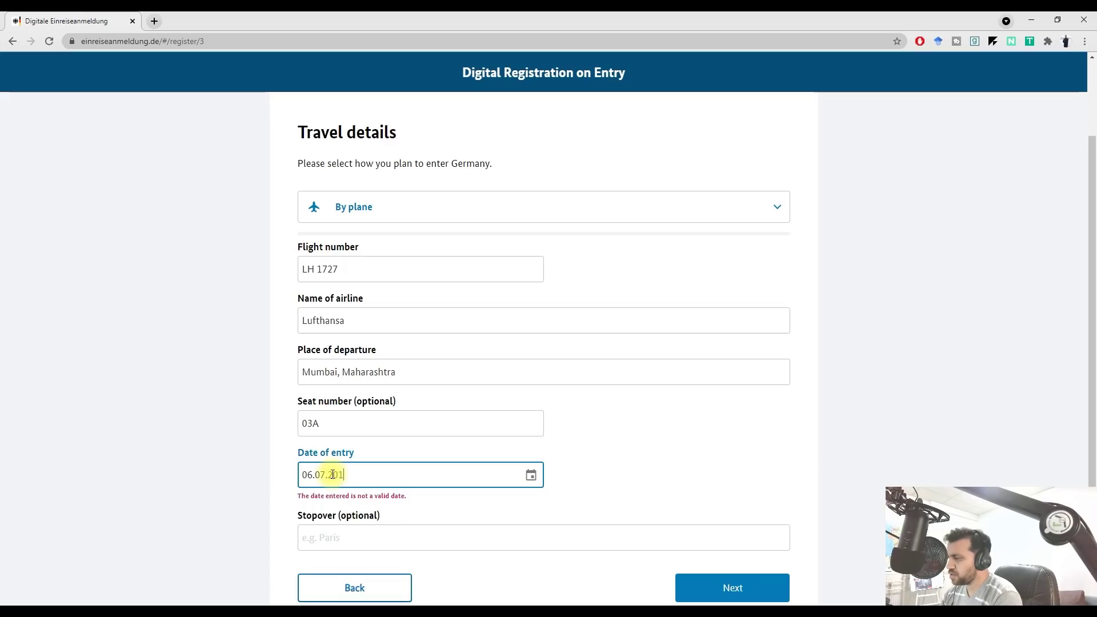
left_click(329, 523)
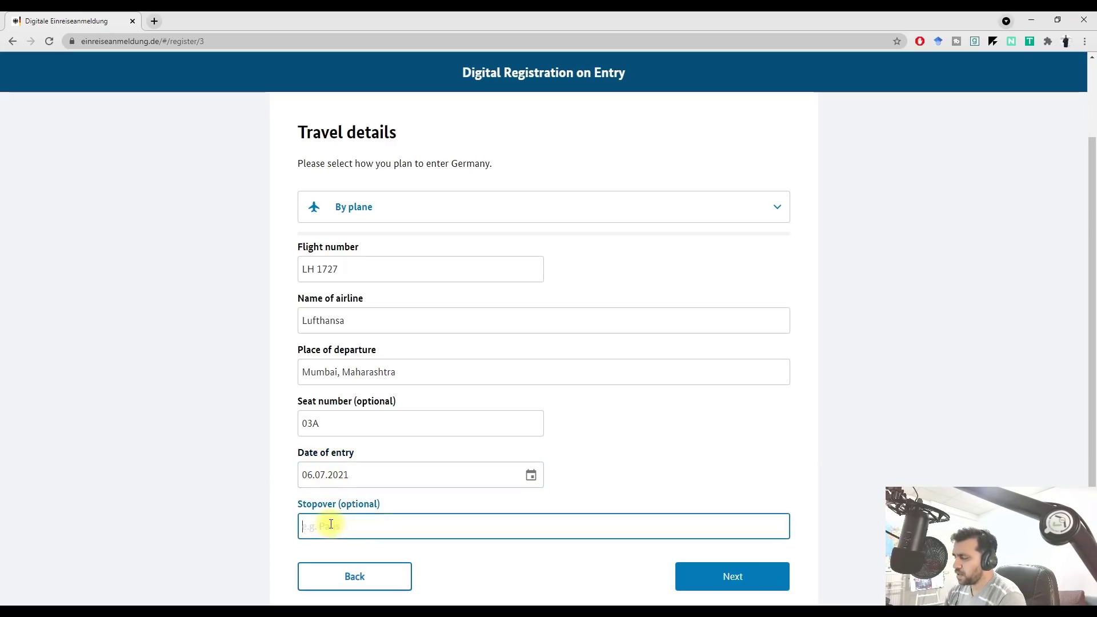
type("Amsterd")
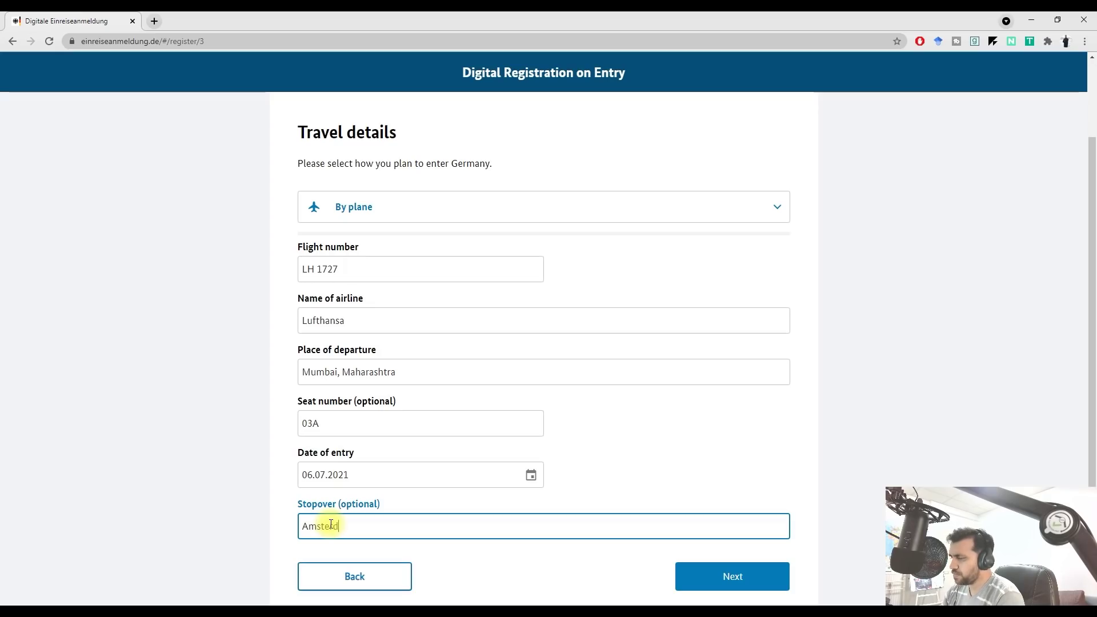
type("am")
left_click(725, 580)
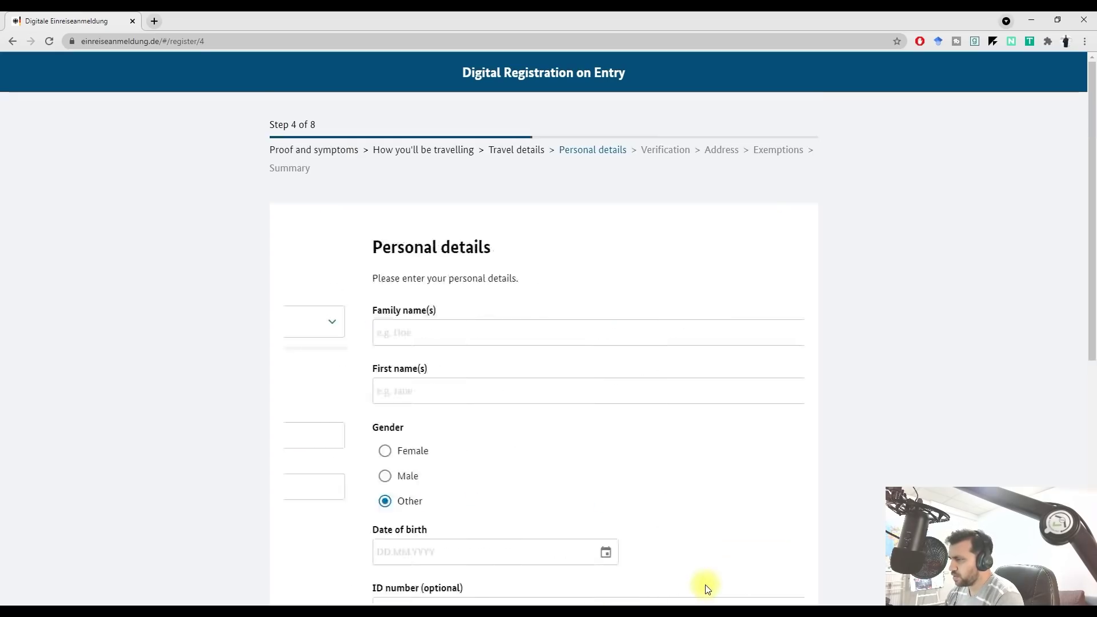
Step: Enter the traveller's family name and first name
scroll(641, 311, "down", 1)
left_click(410, 221)
left_click(410, 220)
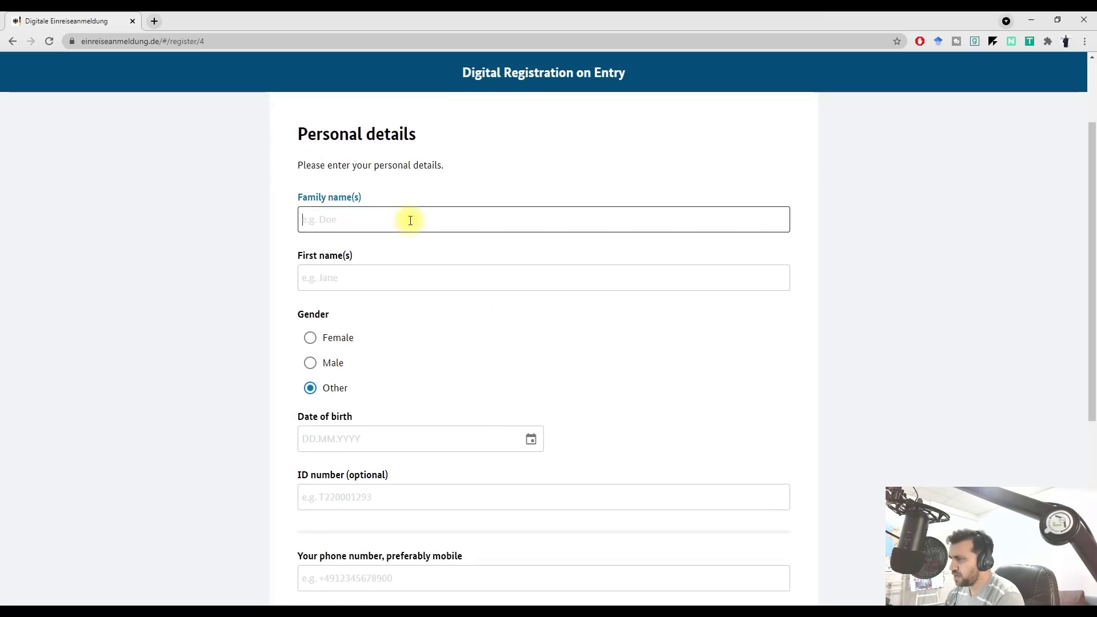
type("Doe")
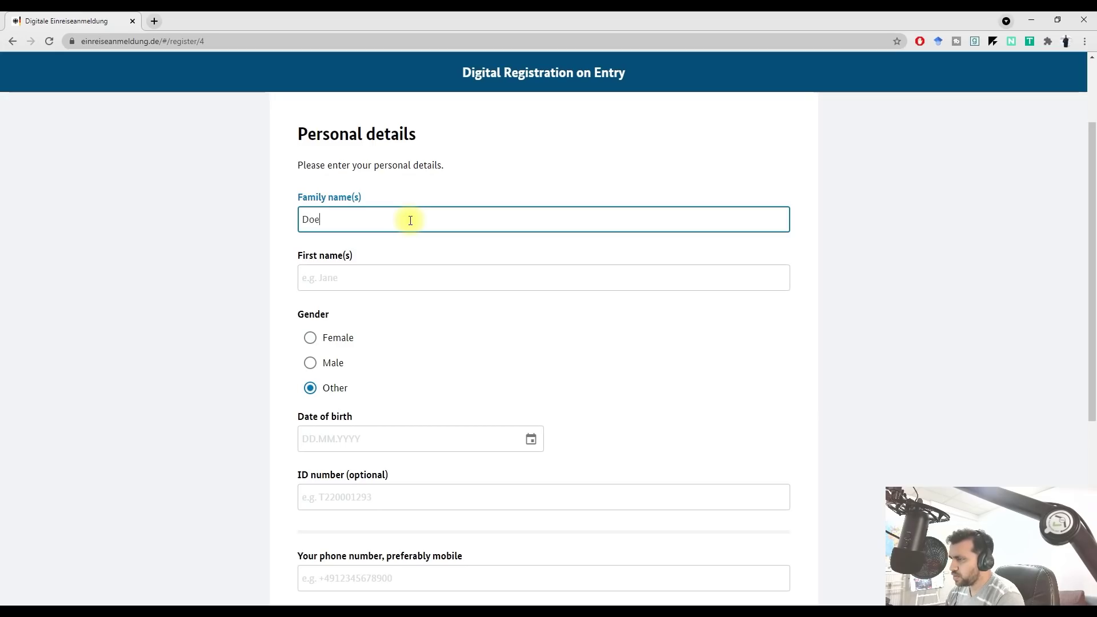
left_click(368, 276)
type("Jane")
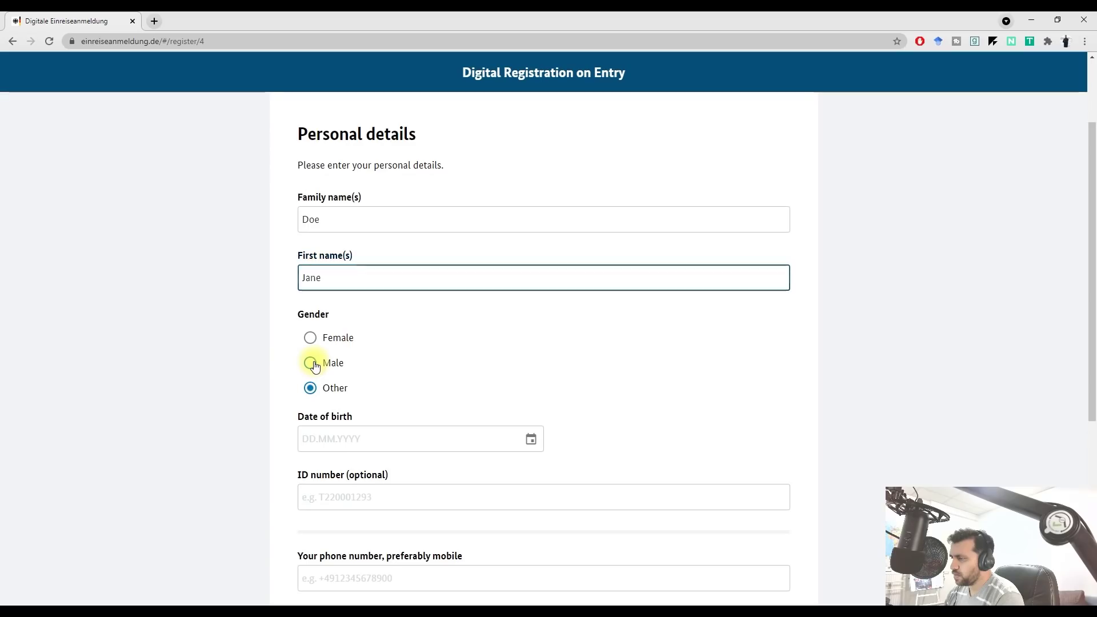
Step: Select Male as gender and type the traveller's date of birth
left_click(312, 363)
scroll(596, 378, "down", 3)
left_click(355, 266)
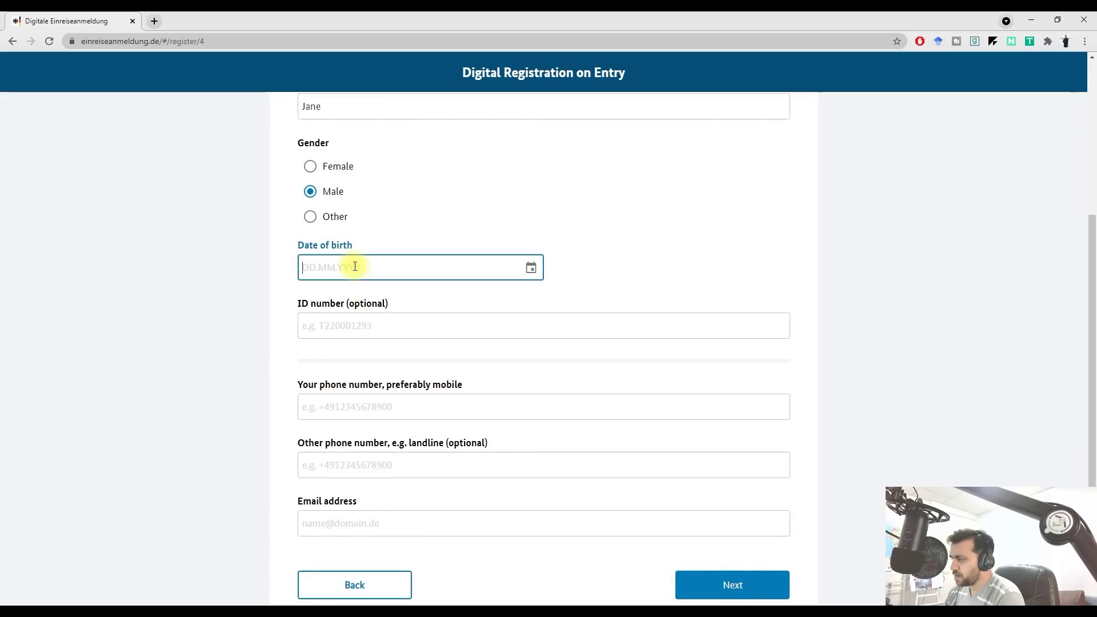
type("23.03.")
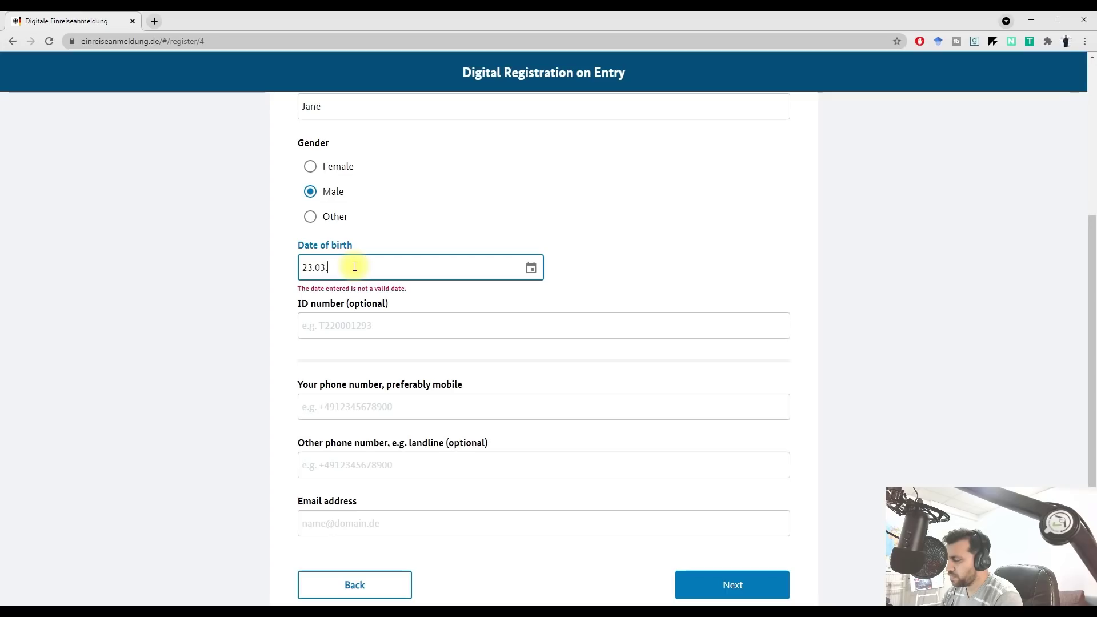
type("1993")
Step: Enter the mobile phone number, fill the email from the saved suggestion, and submit
left_click(388, 406)
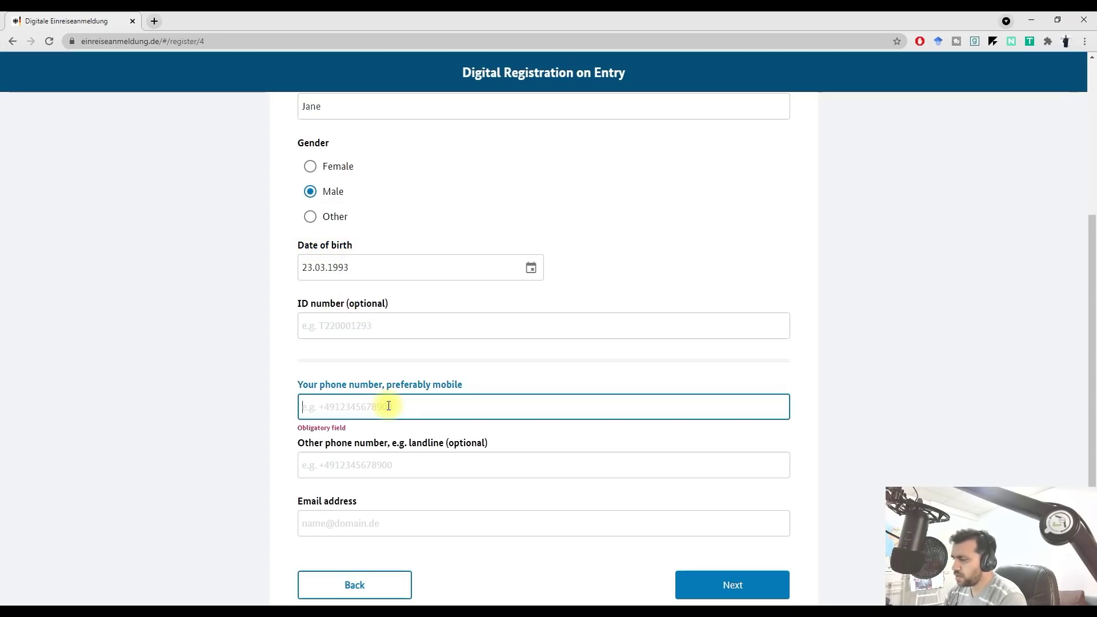
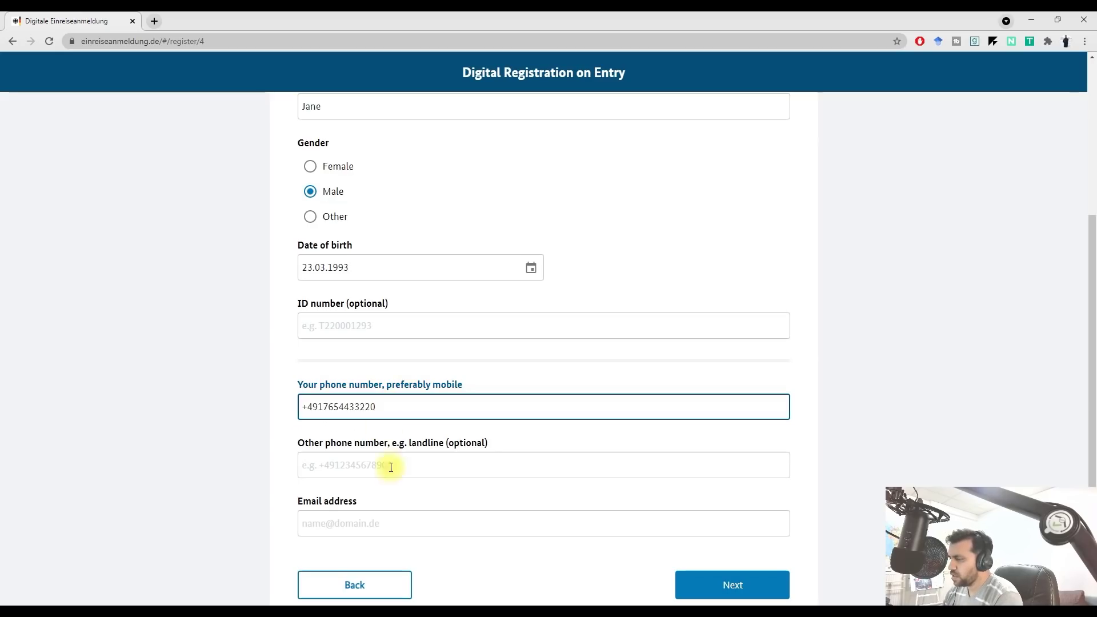
left_click(365, 519)
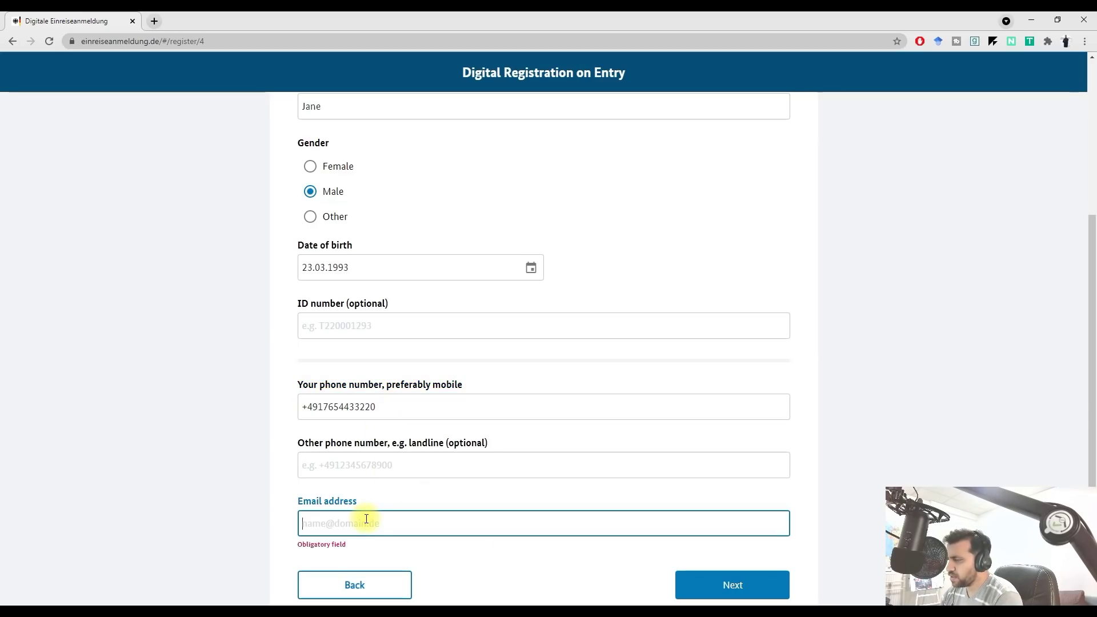
left_click(366, 519)
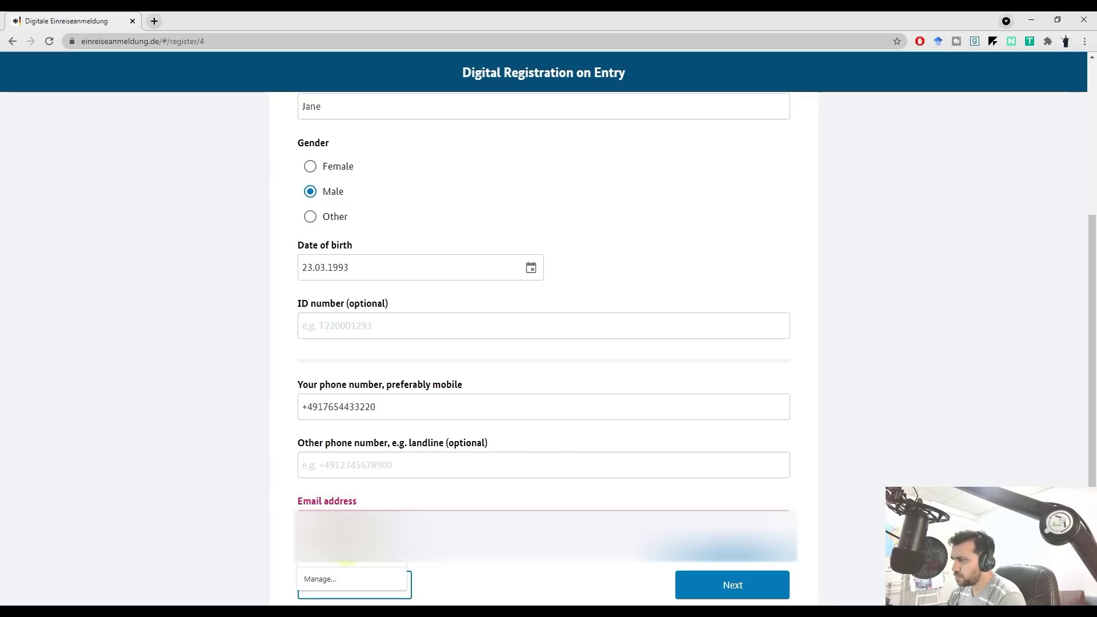
left_click(345, 557)
left_click(734, 587)
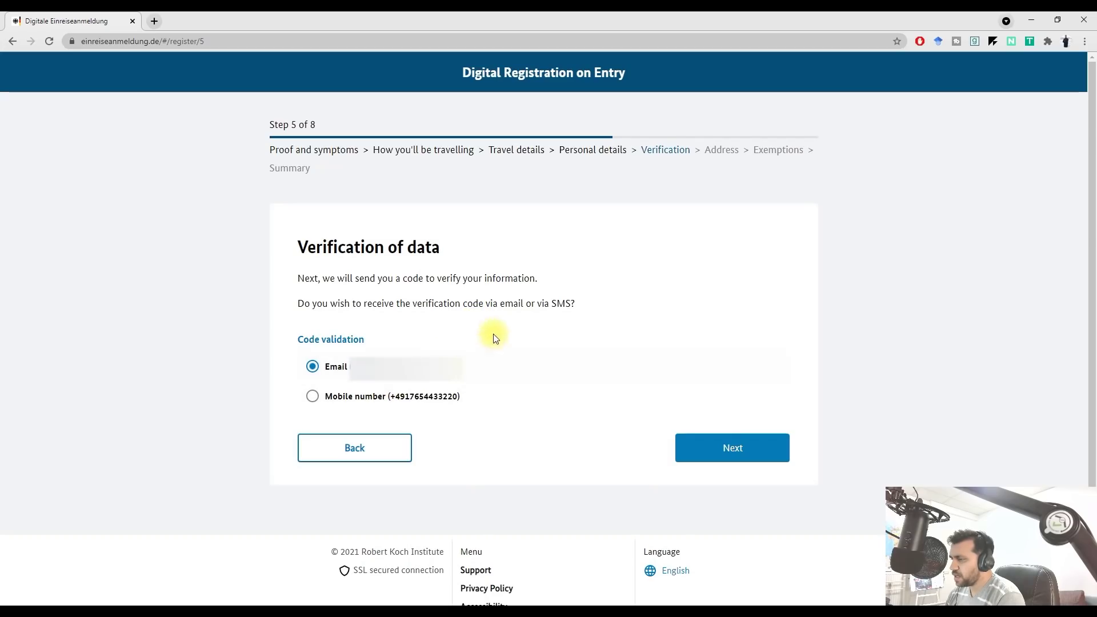
Step: Request the verification code by email, enter the received code, and confirm it
left_click(739, 446)
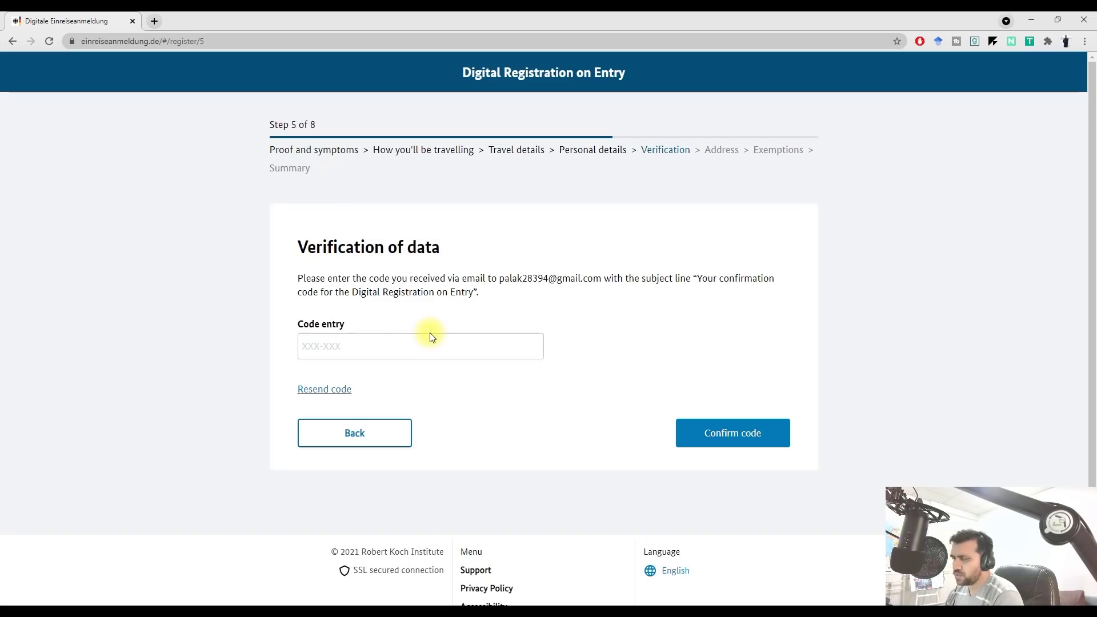
left_click(402, 353)
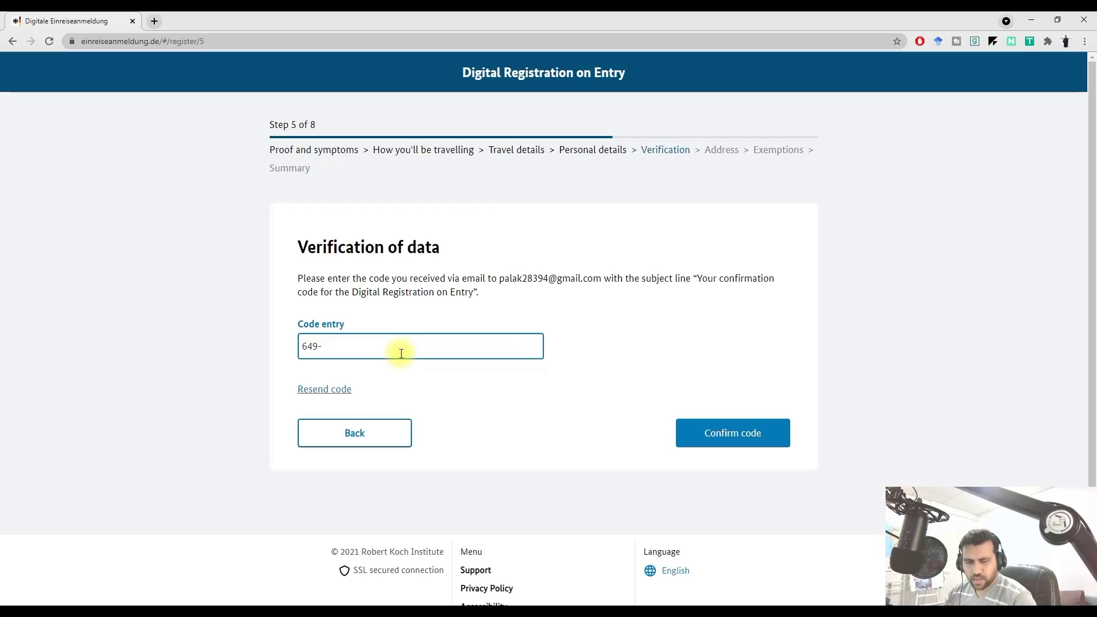
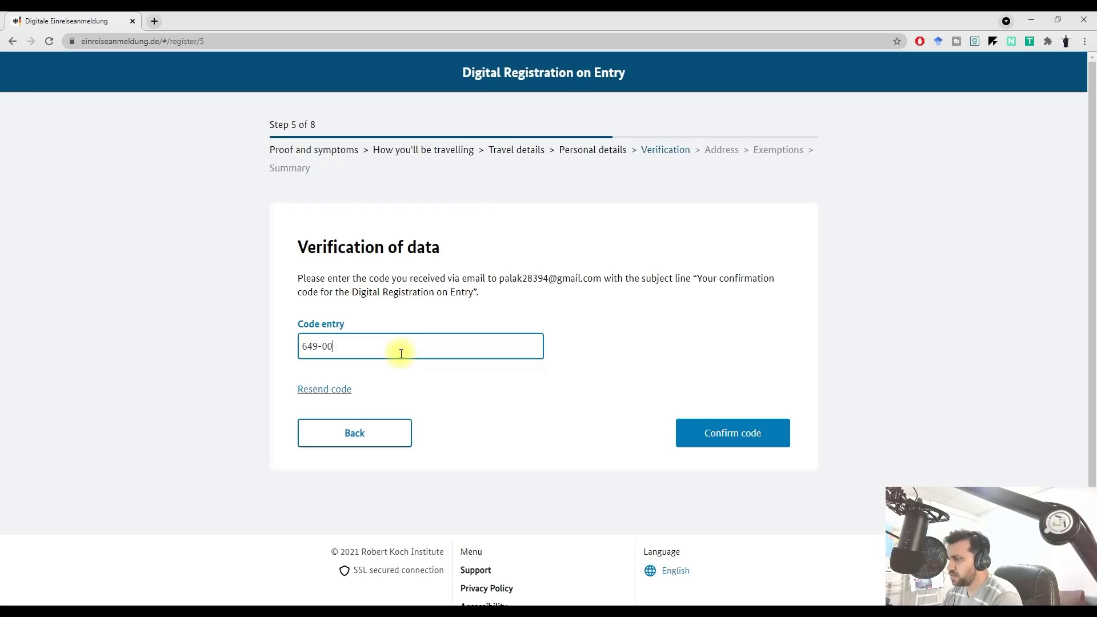
left_click(725, 443)
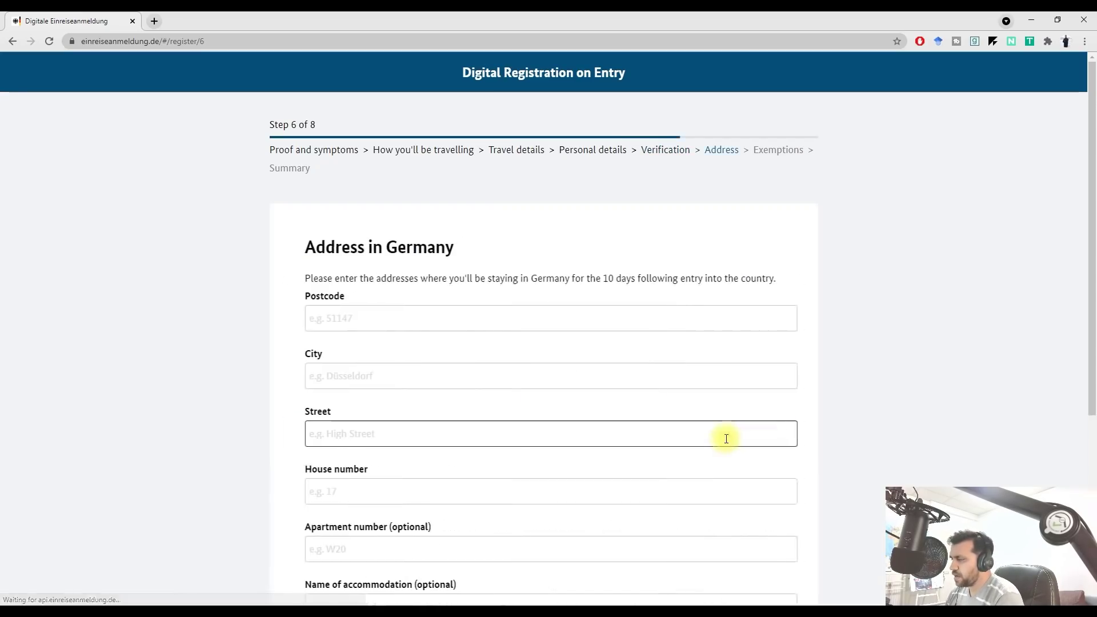
Step: Enter the German postcode, pick its district, and choose the suggested street
scroll(814, 373, "down", 2)
left_click(400, 208)
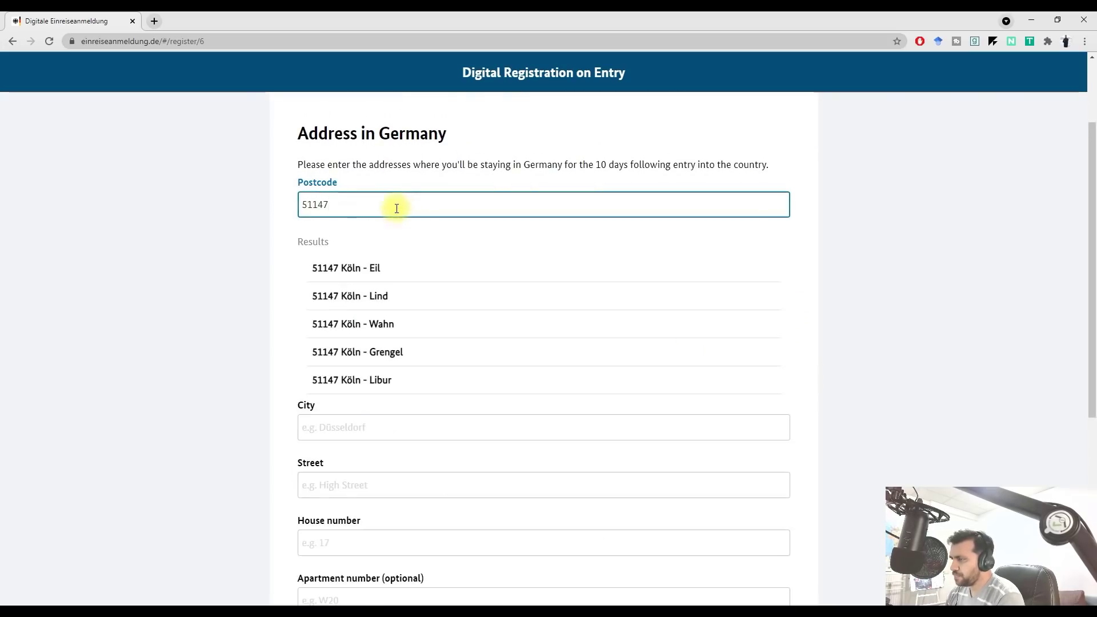
left_click(370, 265)
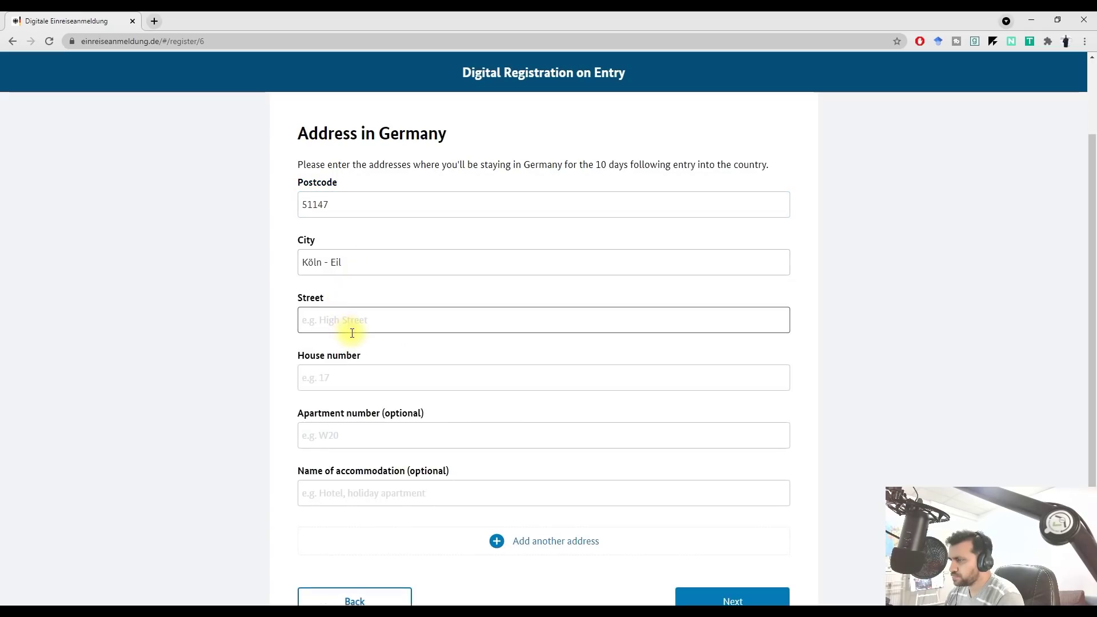
left_click(368, 325)
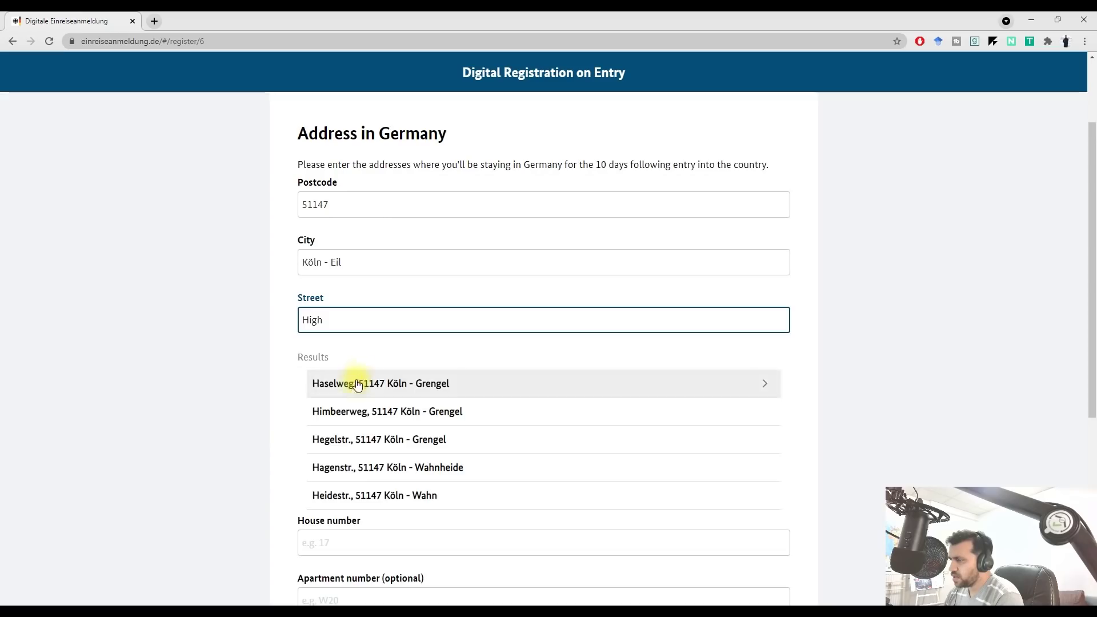
left_click(359, 383)
Step: Fill in the house and apartment numbers and submit the address
left_click(372, 382)
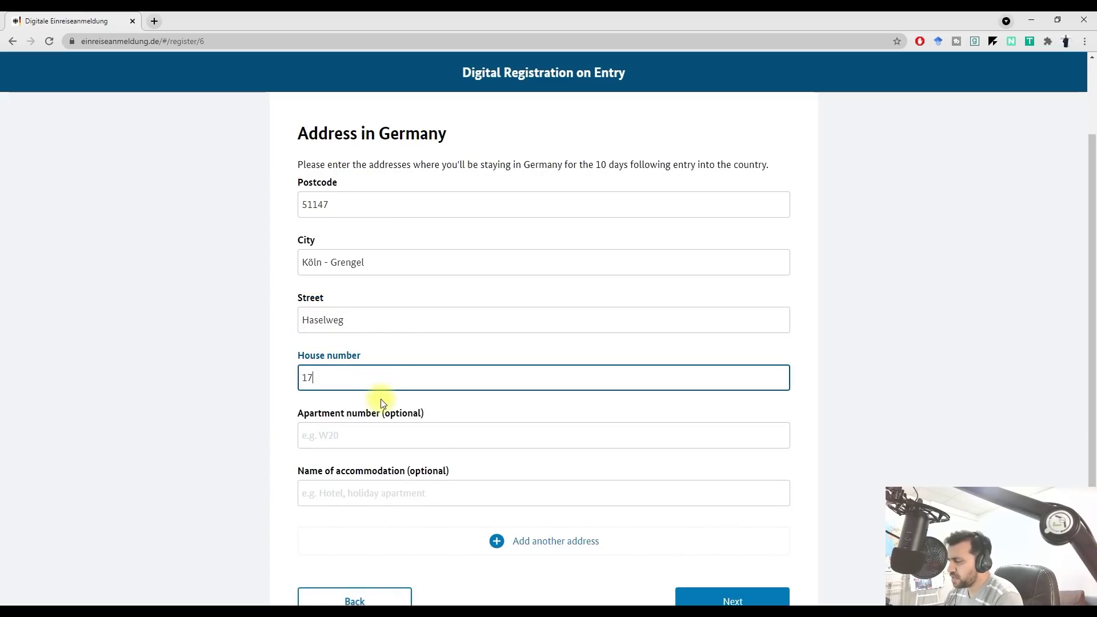
left_click(402, 437)
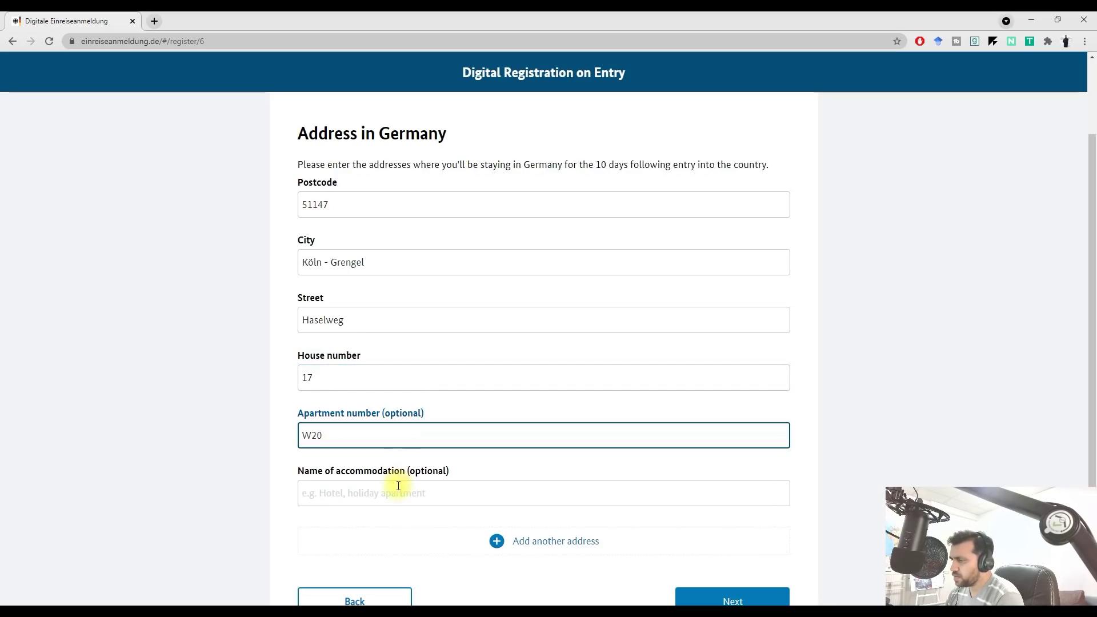
left_click(718, 598)
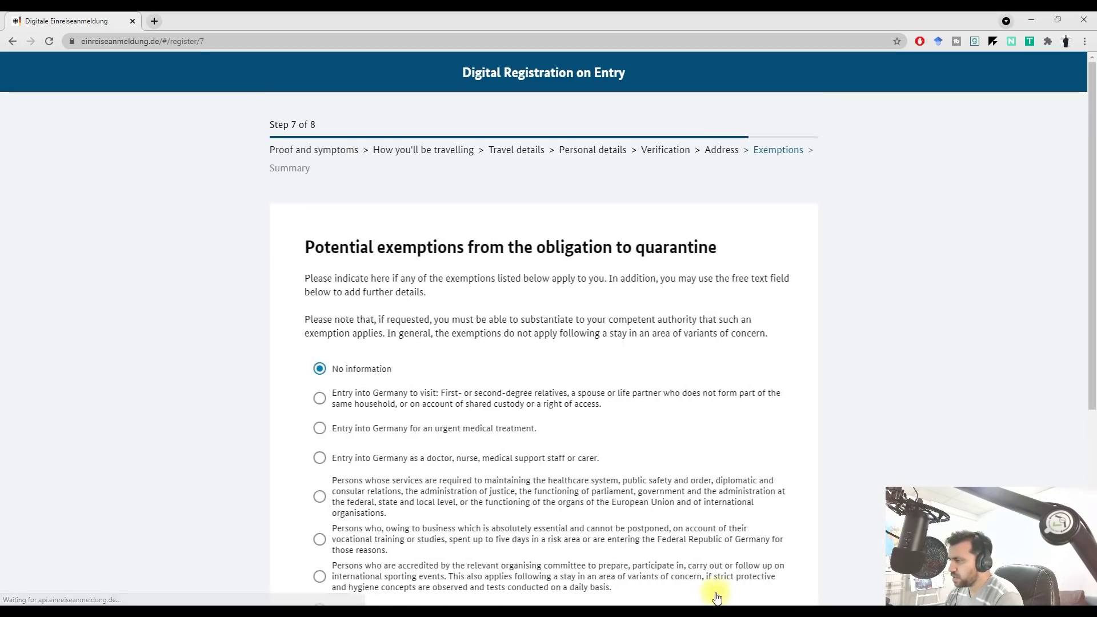